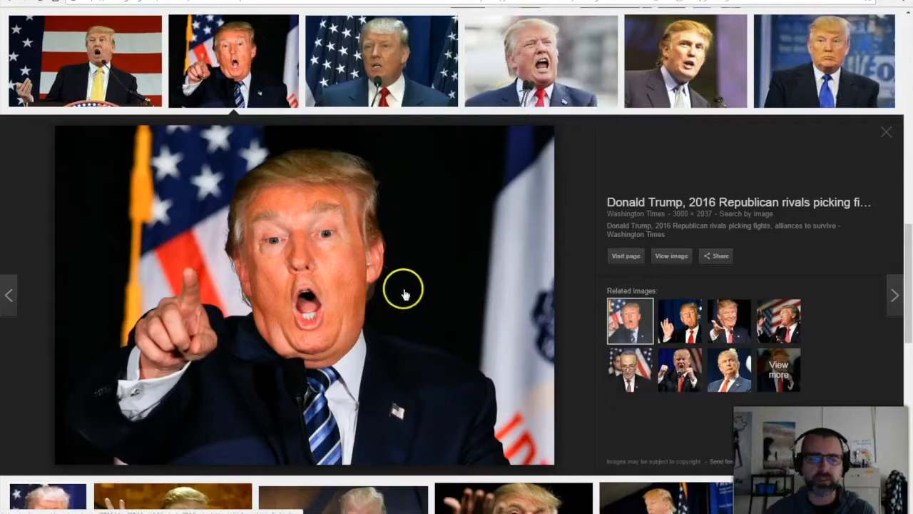
Step: Copy the enlarged photo of the pointing speaker and create a new image from the clipboard in Photoshop Elements
right_click(359, 292)
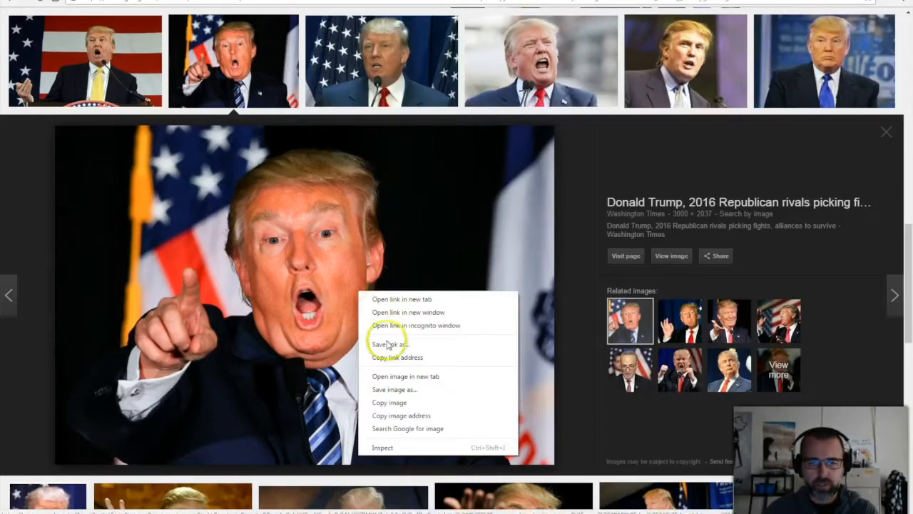
left_click(395, 401)
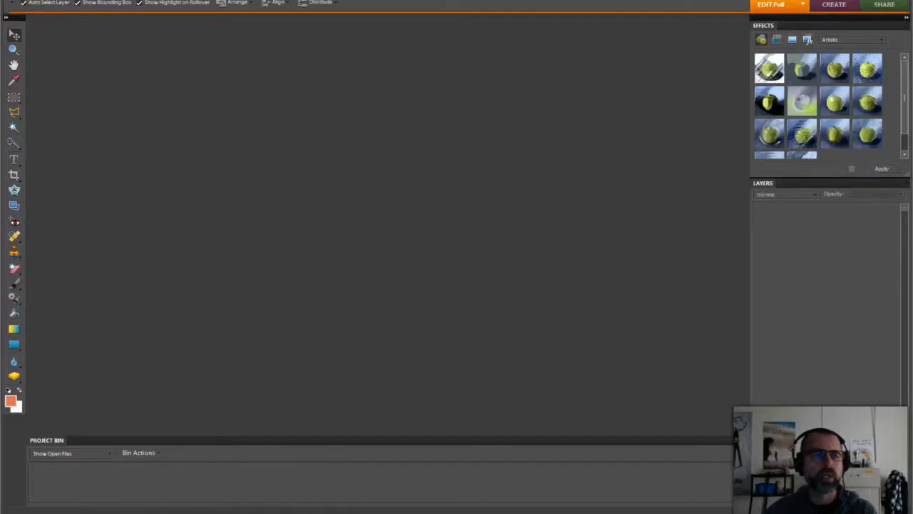
left_click(49, 1)
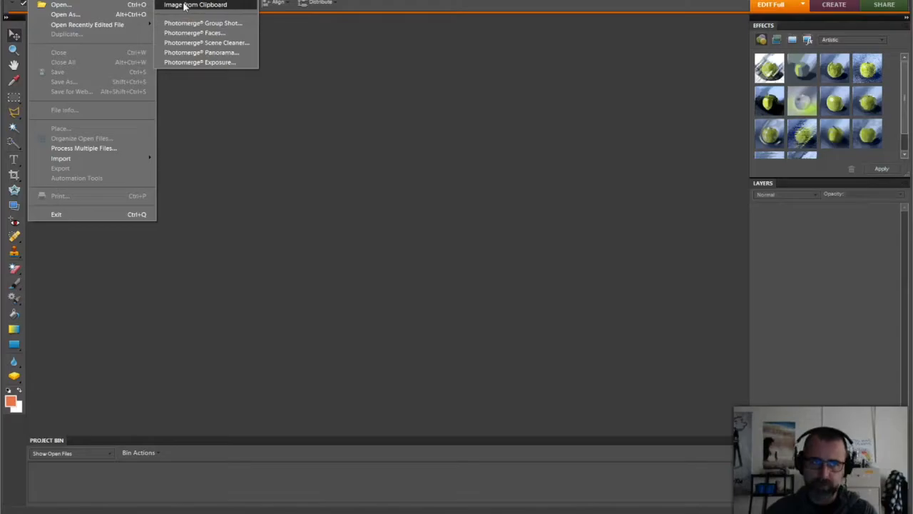
left_click(184, 4)
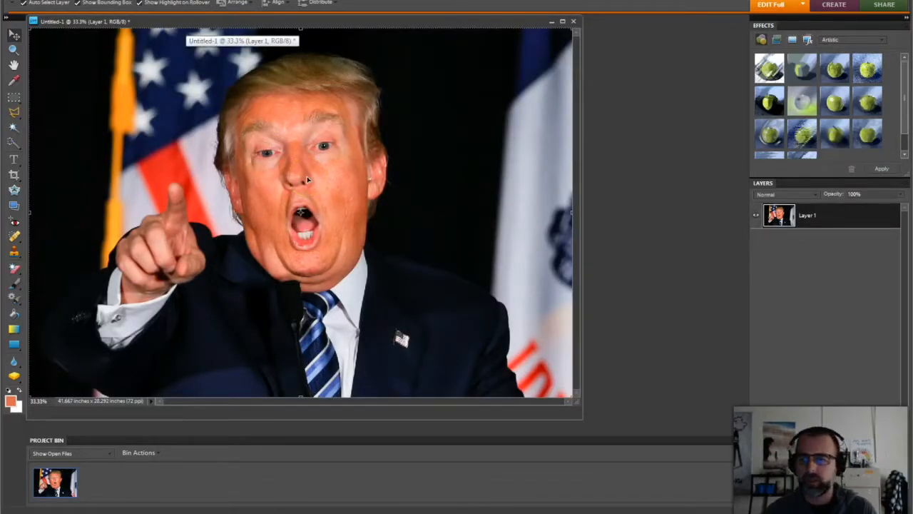
Step: Flatten the photo into a Background layer and reset the foreground and background colours to default black and white
left_click(178, 2)
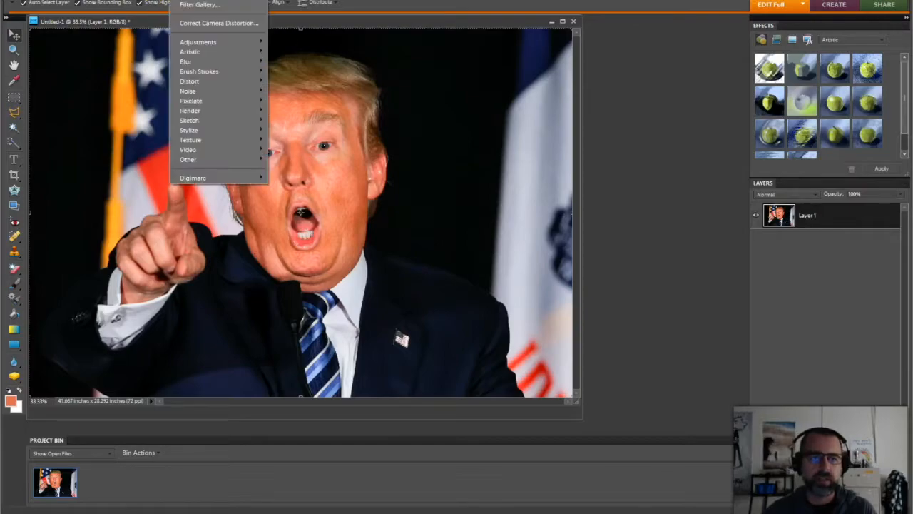
mouse_move(135, 2)
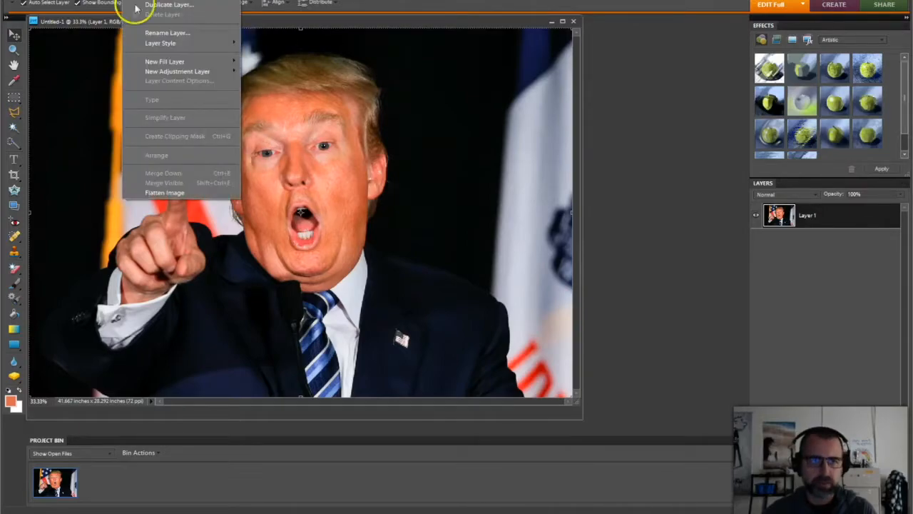
left_click(182, 193)
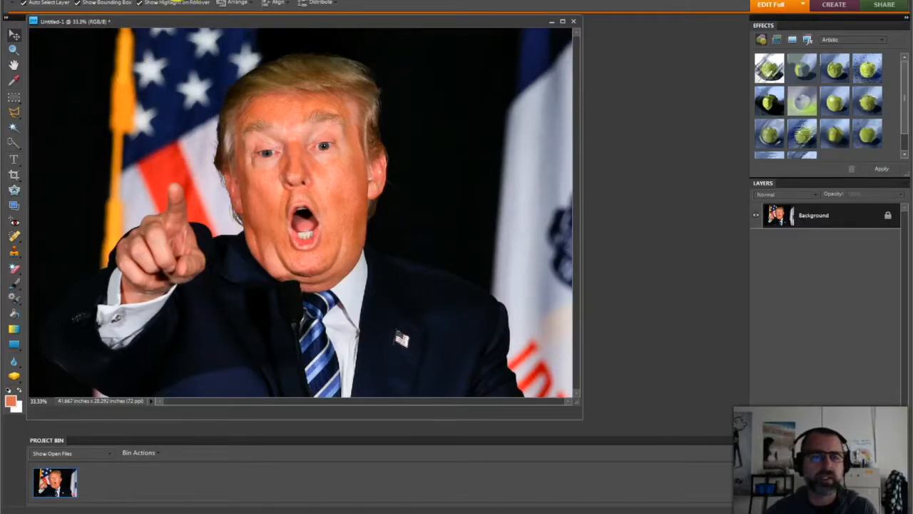
left_click(9, 389)
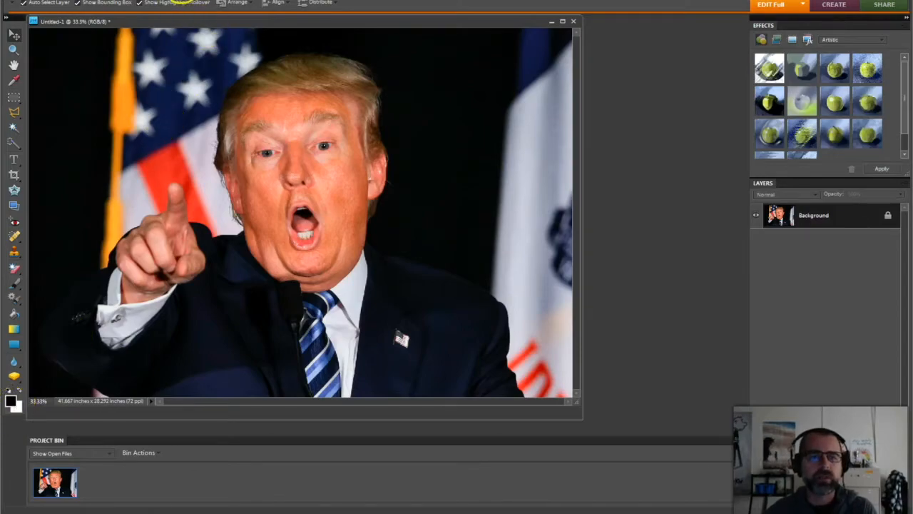
left_click(182, 1)
mouse_move(250, 120)
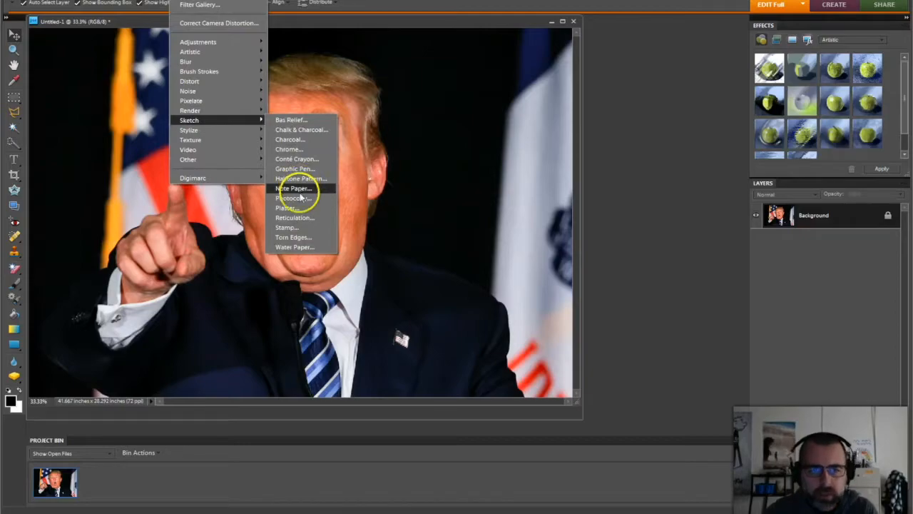
left_click(291, 227)
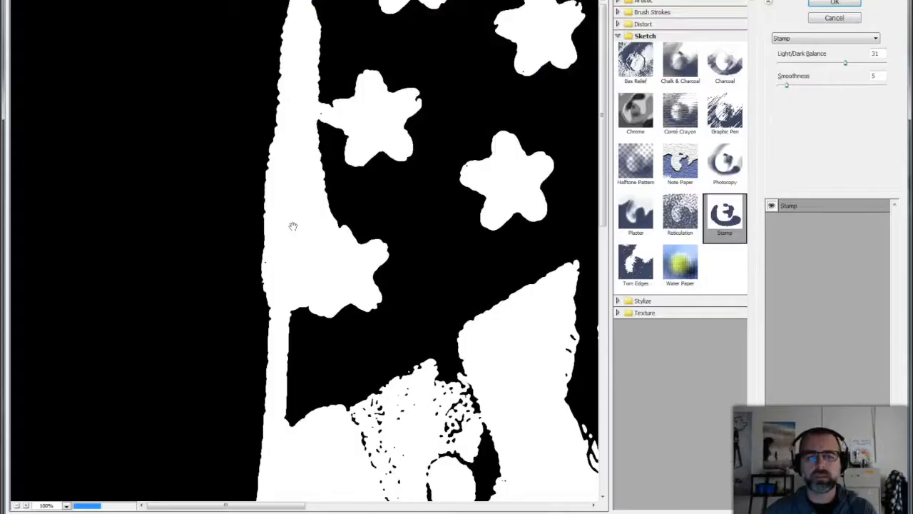
left_click(16, 506)
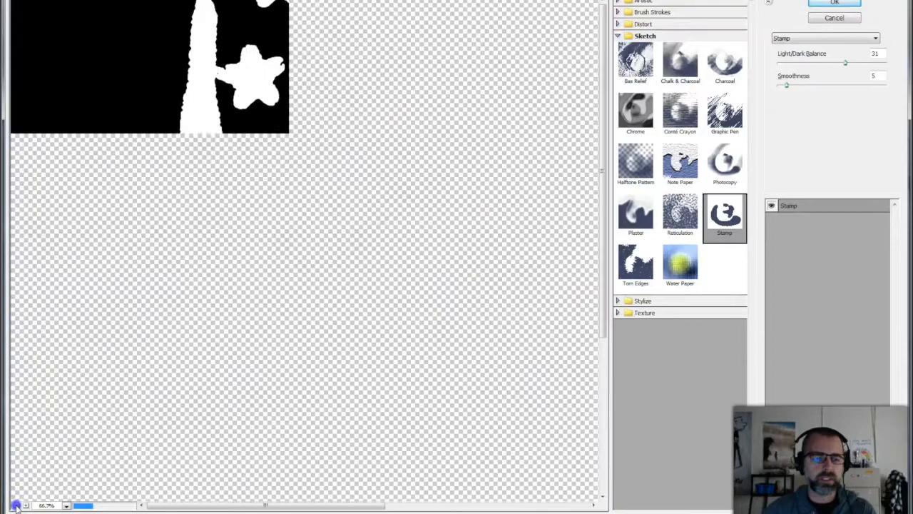
left_click(16, 505)
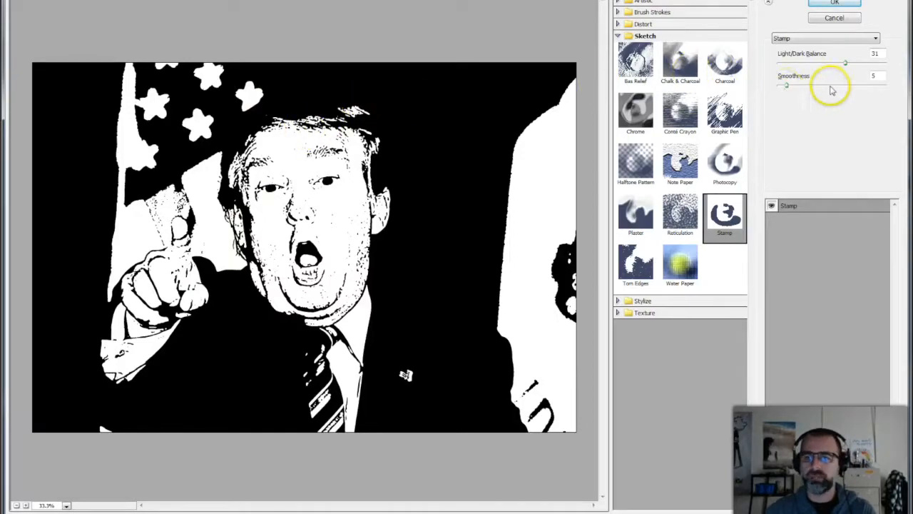
left_click(853, 19)
Step: Select the man, including his head, pointing hand and jacket, by tracing his outline with the Magnetic Lasso tool
left_click(14, 112)
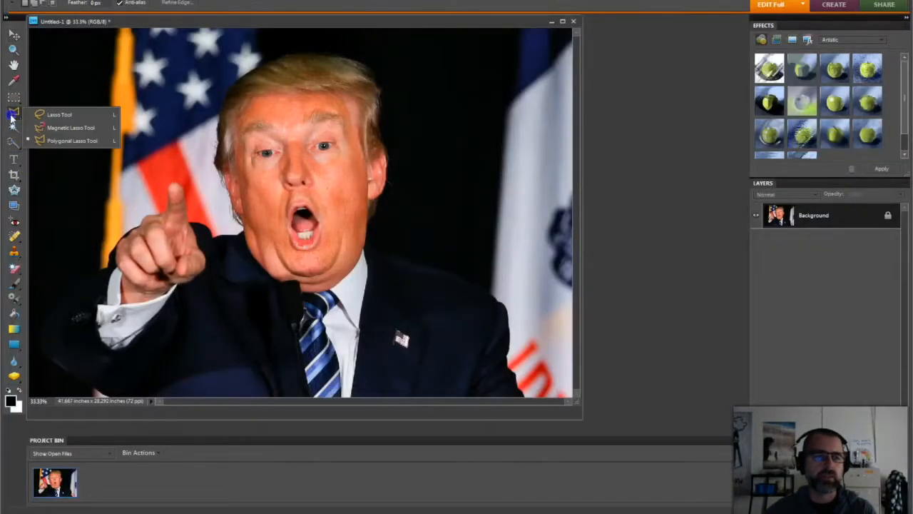
left_click(70, 127)
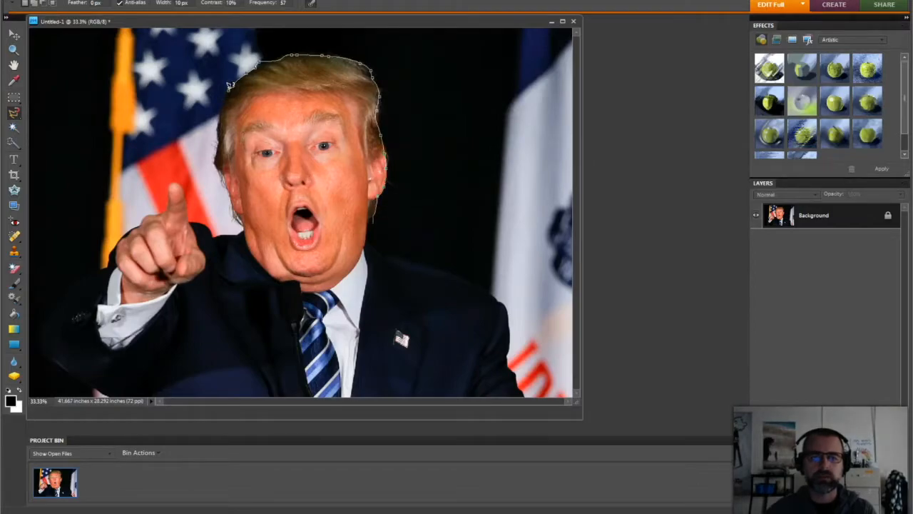
mouse_move(442, 267)
left_mouse_down()
mouse_move(499, 299)
mouse_move(526, 391)
mouse_move(163, 392)
mouse_move(97, 386)
mouse_move(59, 369)
mouse_move(36, 341)
mouse_move(78, 274)
mouse_move(109, 260)
mouse_move(127, 224)
mouse_move(166, 202)
left_mouse_up()
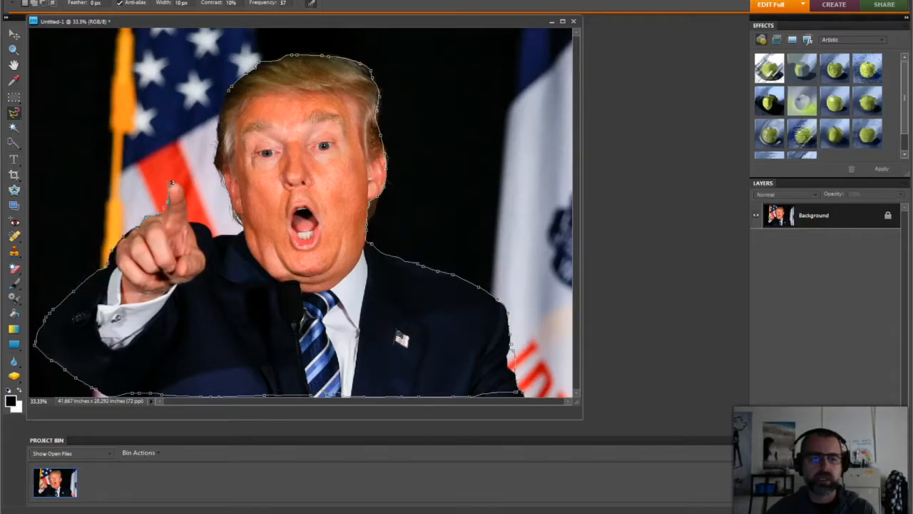
mouse_move(183, 184)
left_mouse_down()
mouse_move(191, 212)
mouse_move(214, 227)
mouse_move(238, 226)
mouse_move(218, 162)
mouse_move(224, 102)
left_mouse_up()
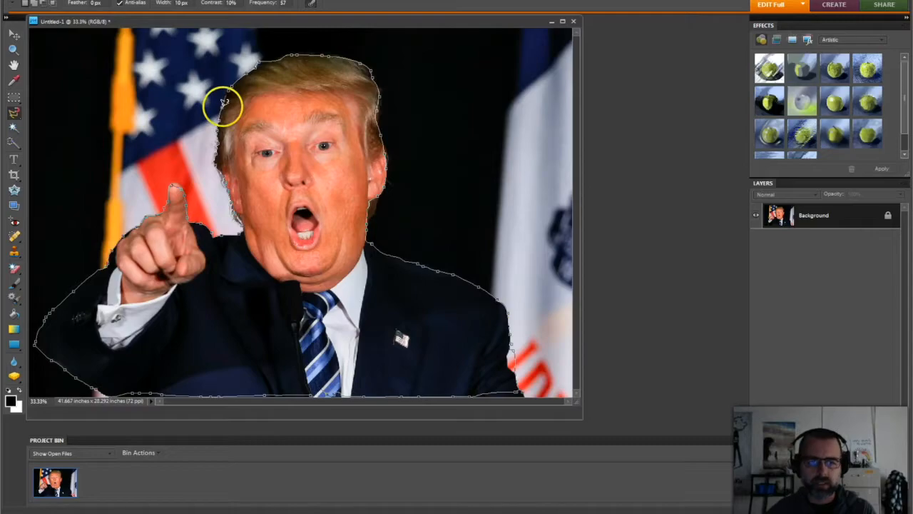
left_click(224, 102)
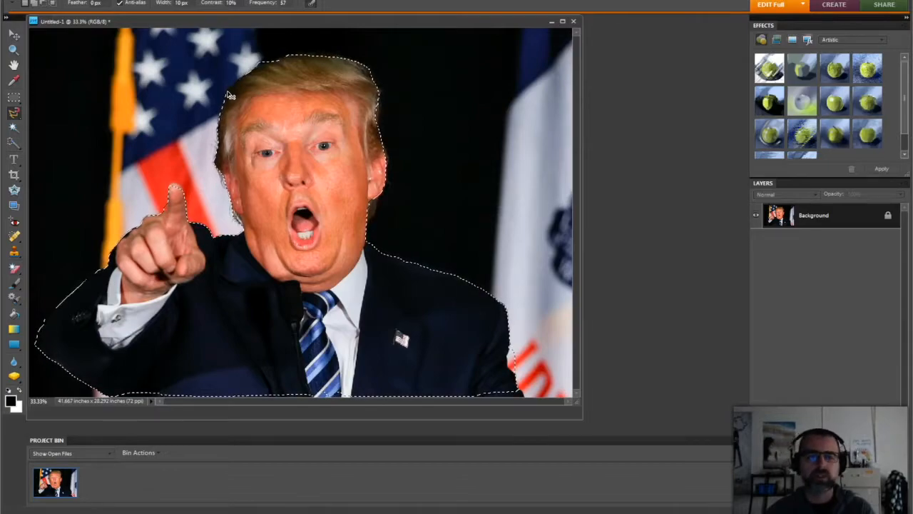
Step: Cut the selected figure and create a new document from the Clipboard preset, 2695 × 1888 pixels at 72 pixels/inch, with a white background
key("Delete")
left_click(61, 1)
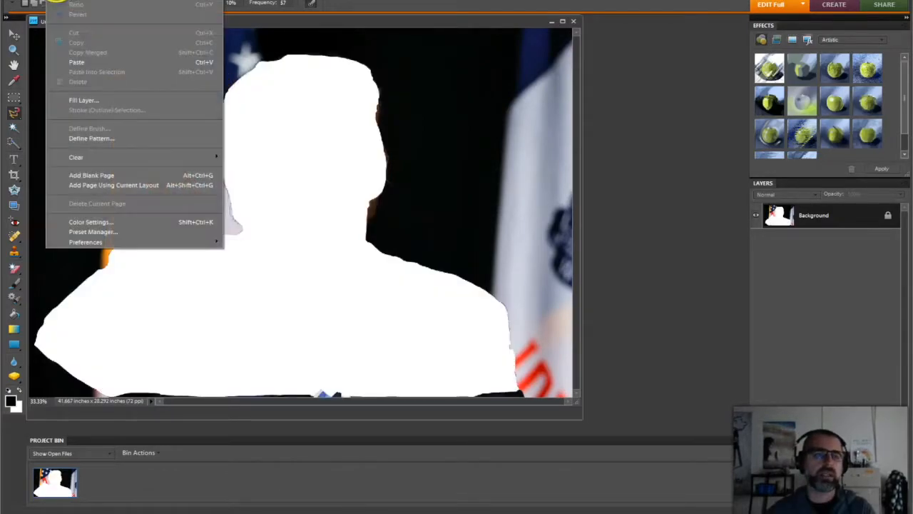
left_click(61, 2)
left_click(60, 1)
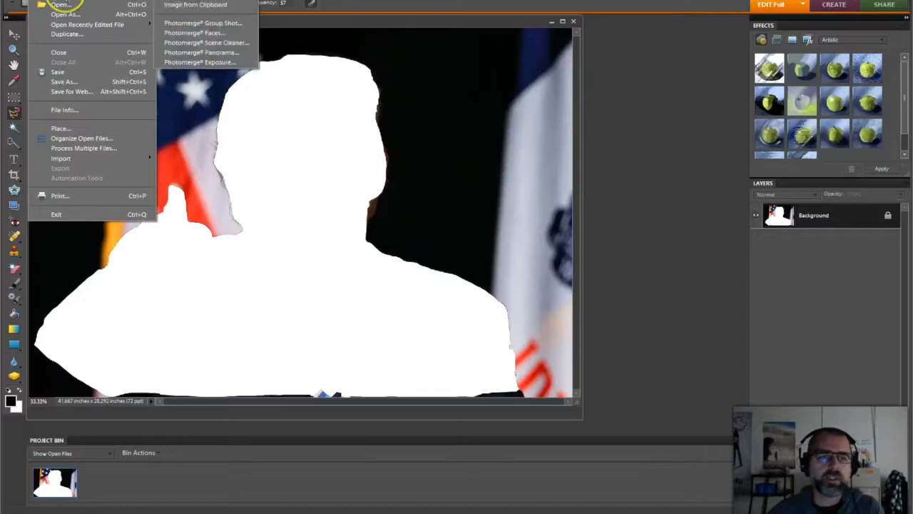
left_click(172, 4)
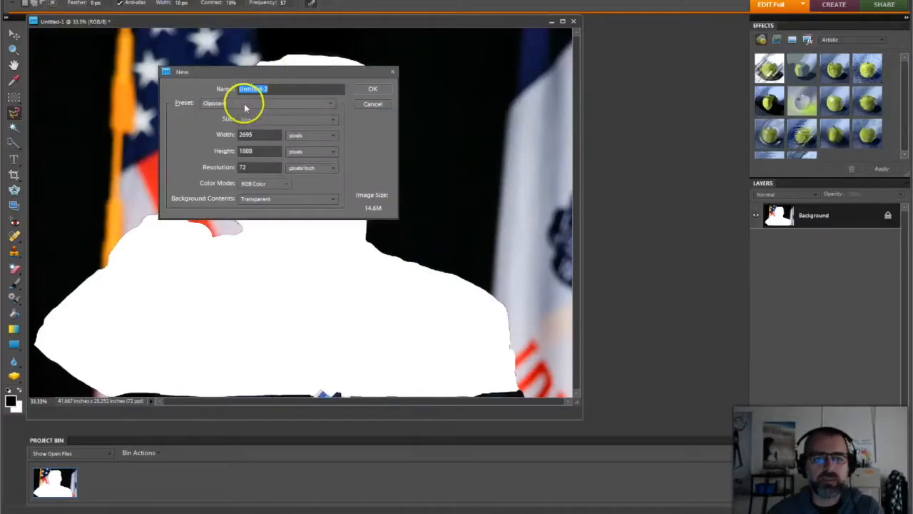
left_click(284, 205)
left_click(282, 208)
left_click(373, 89)
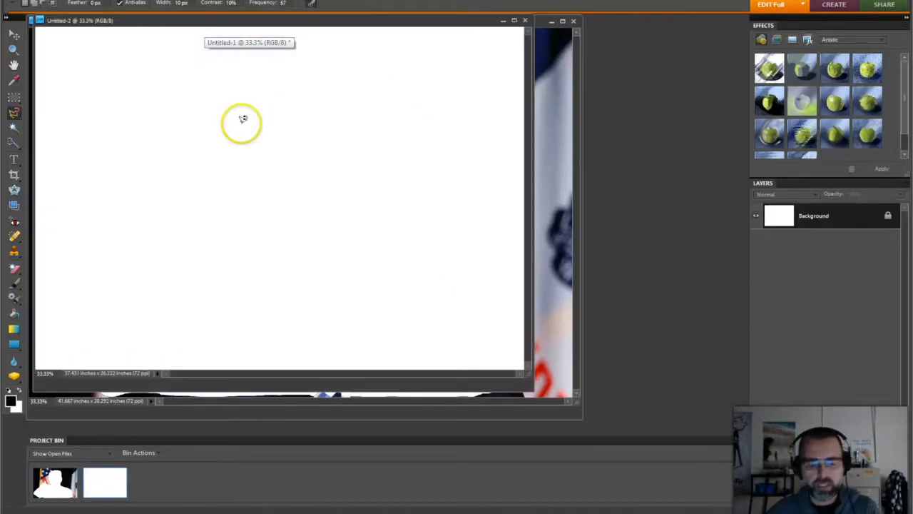
Step: Paste the cut-out figure into the new document and shift it slightly down and left so its base meets the canvas edge
key("ctrl+v")
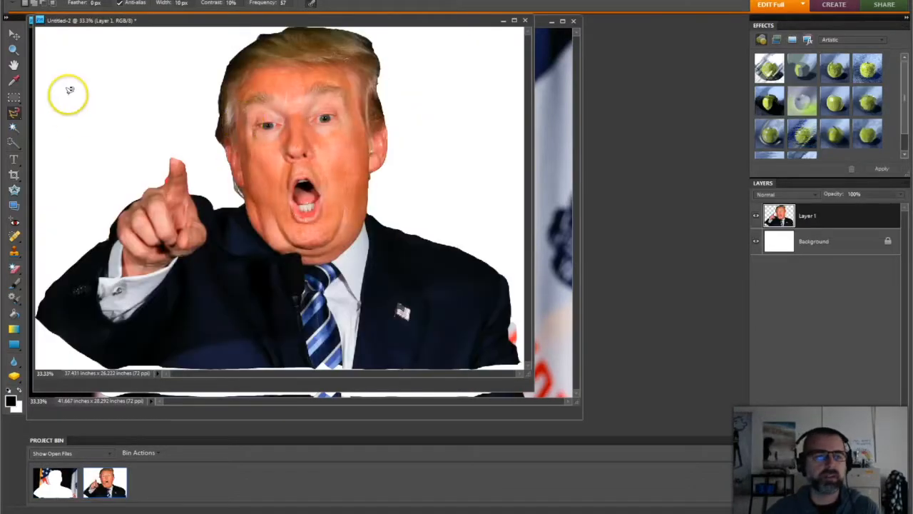
left_click(13, 34)
mouse_move(268, 151)
left_mouse_down()
mouse_move(265, 164)
mouse_move(264, 152)
left_mouse_up()
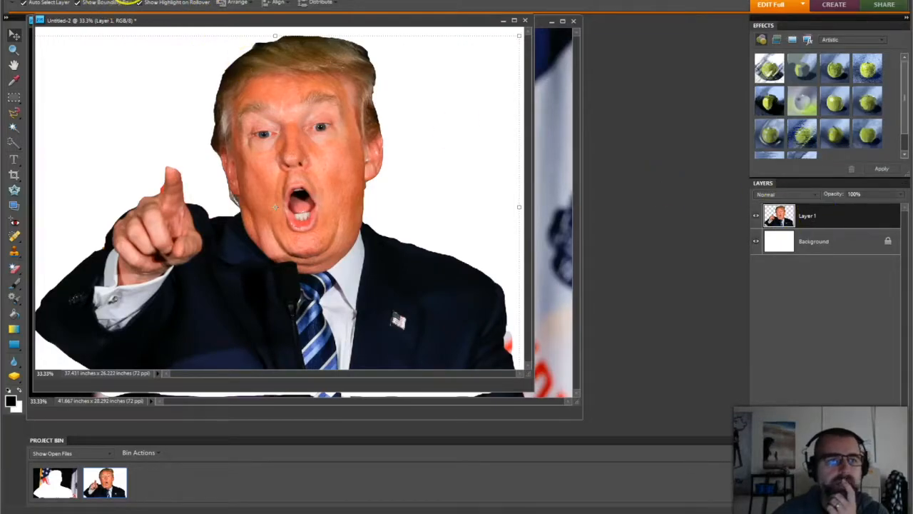
Step: Flatten the cut-out image and open the Stamp sketch filter with the whole picture in the preview at 33.3%
left_click(131, 1)
left_click(178, 200)
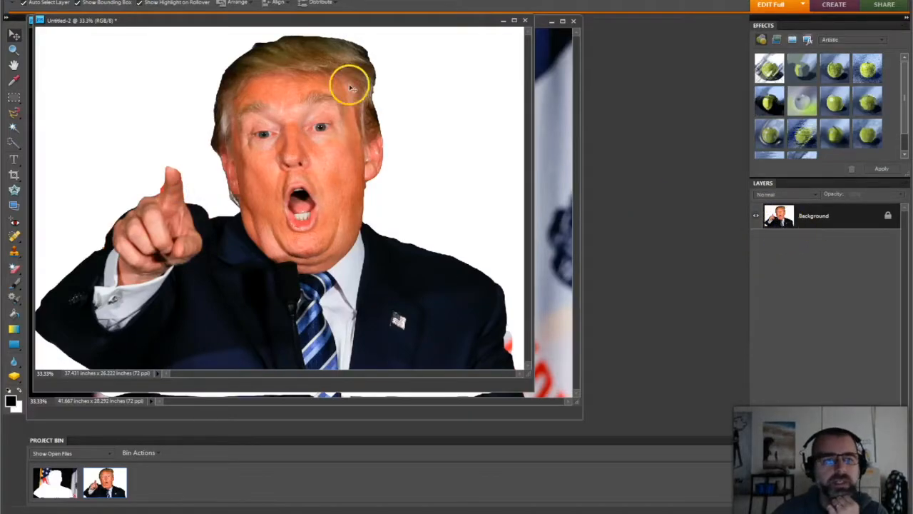
left_click(178, 2)
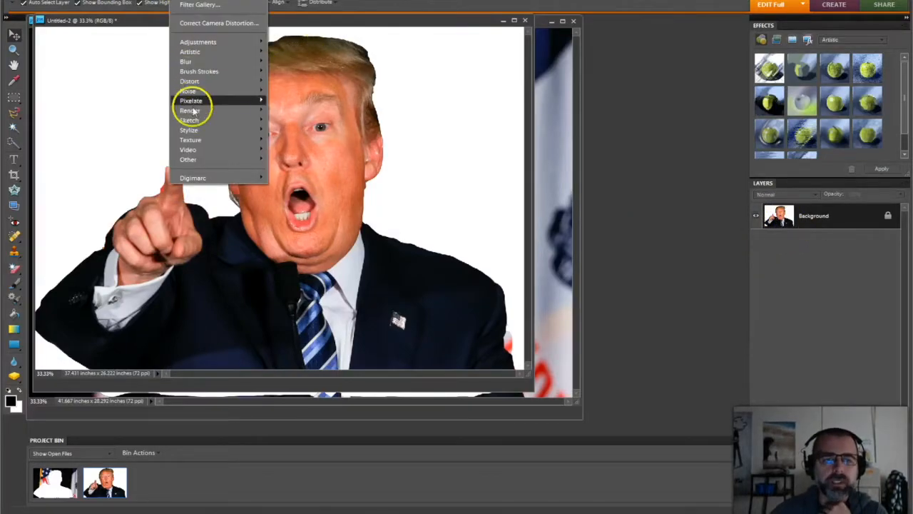
mouse_move(254, 134)
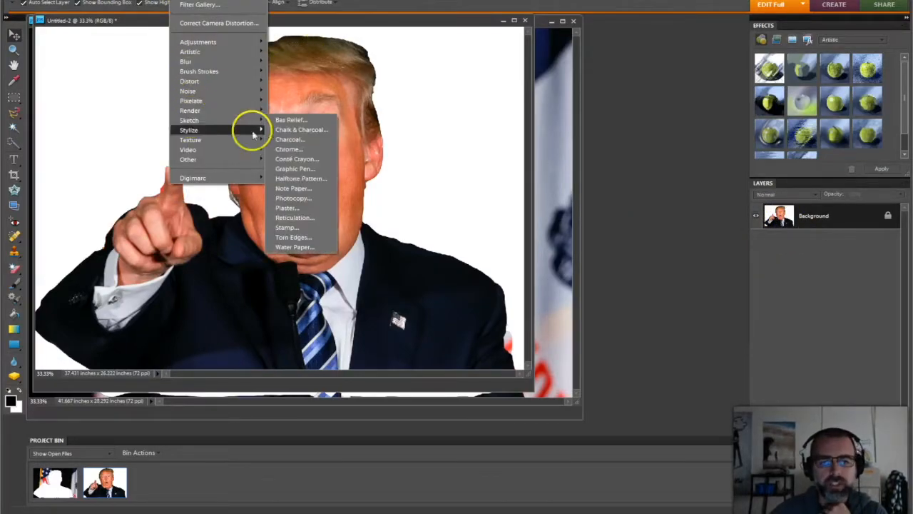
left_click(300, 227)
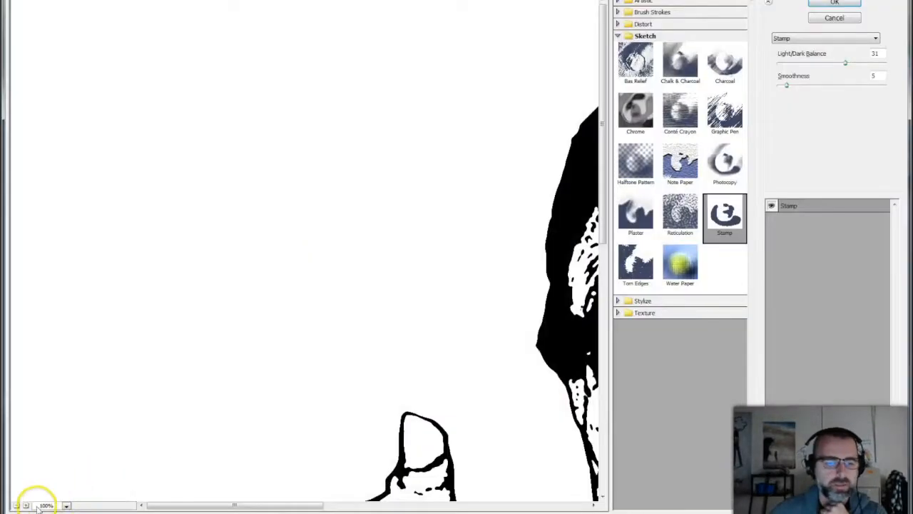
left_click(16, 506)
left_click(16, 505)
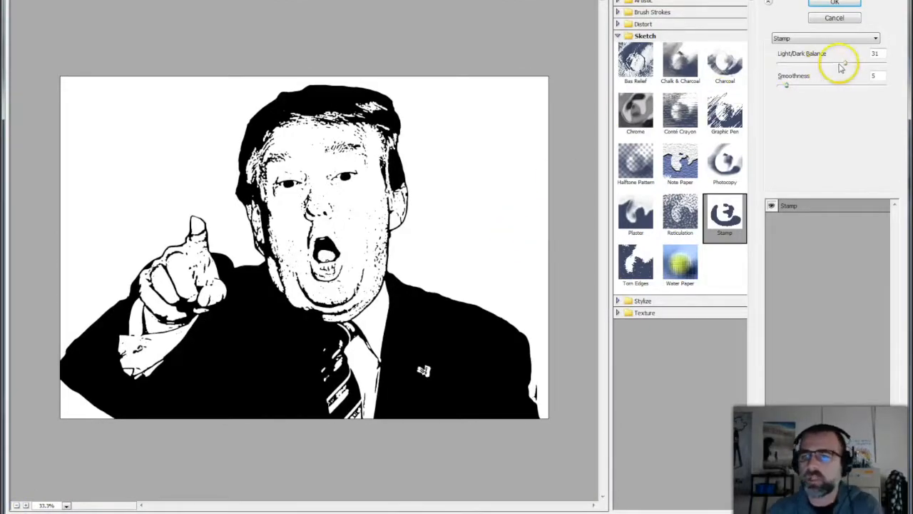
Step: Apply the Stamp filter with Light/Dark Balance 19 and Smoothness 6
left_click_drag(846, 67, 820, 65)
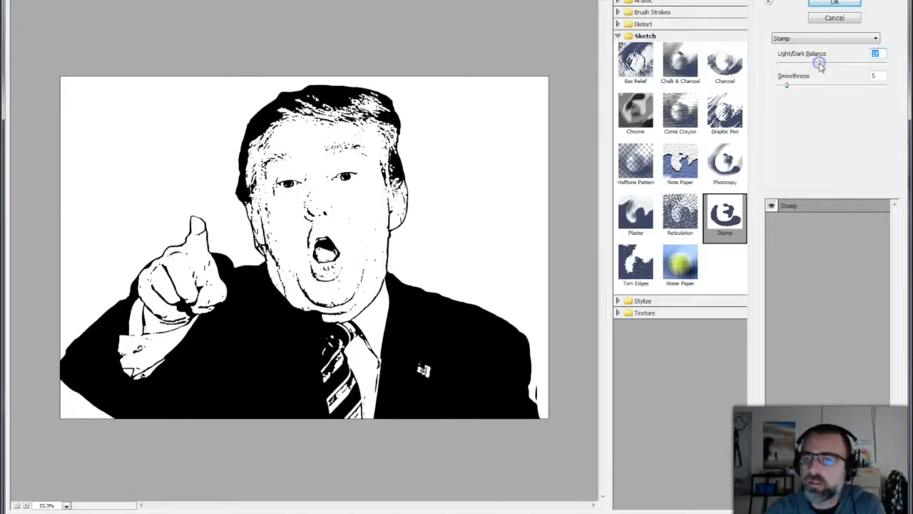
left_click(788, 86)
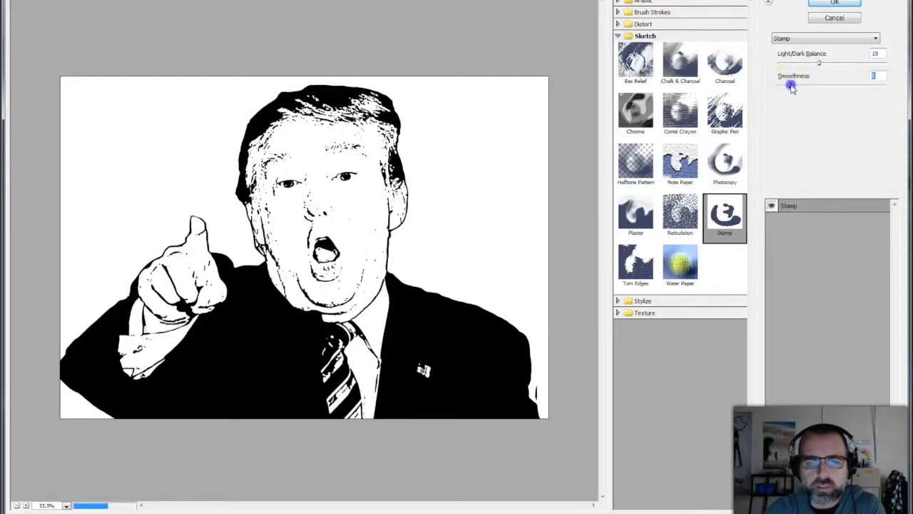
left_click_drag(815, 86, 798, 85)
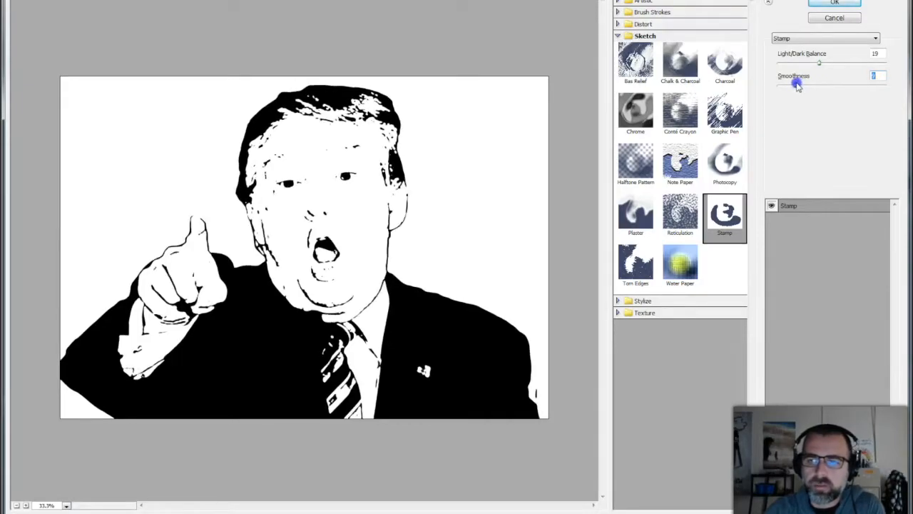
left_click_drag(797, 85, 792, 87)
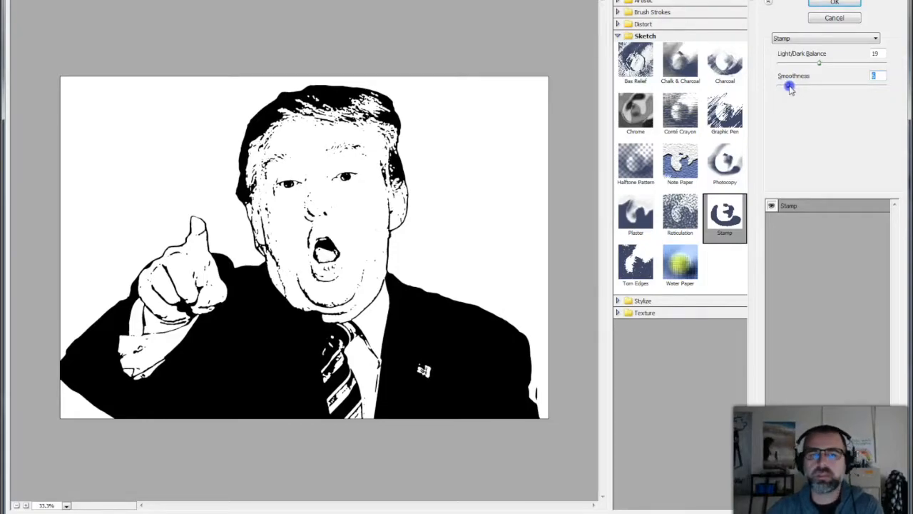
left_click(836, 3)
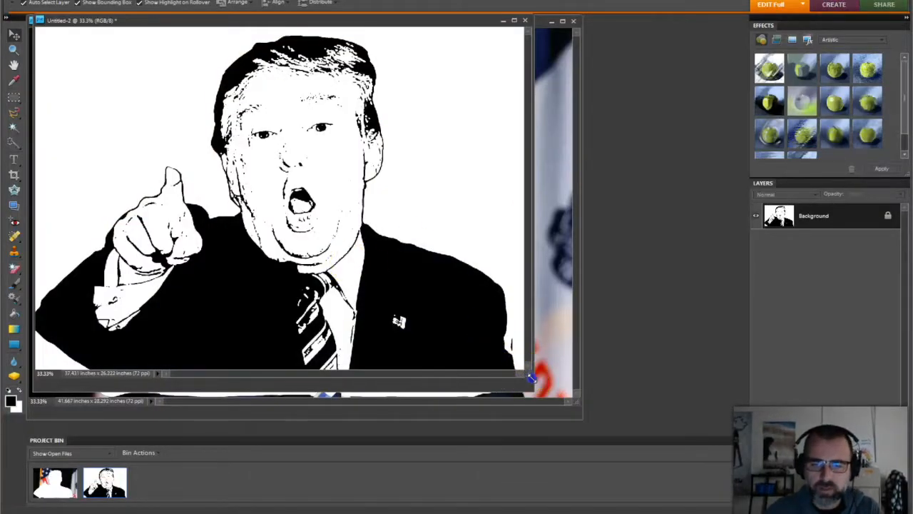
Step: Paint the speckled top and right side of the hair and the eyebrow below it solid black with a 27 px brush
left_click_drag(540, 383, 571, 393)
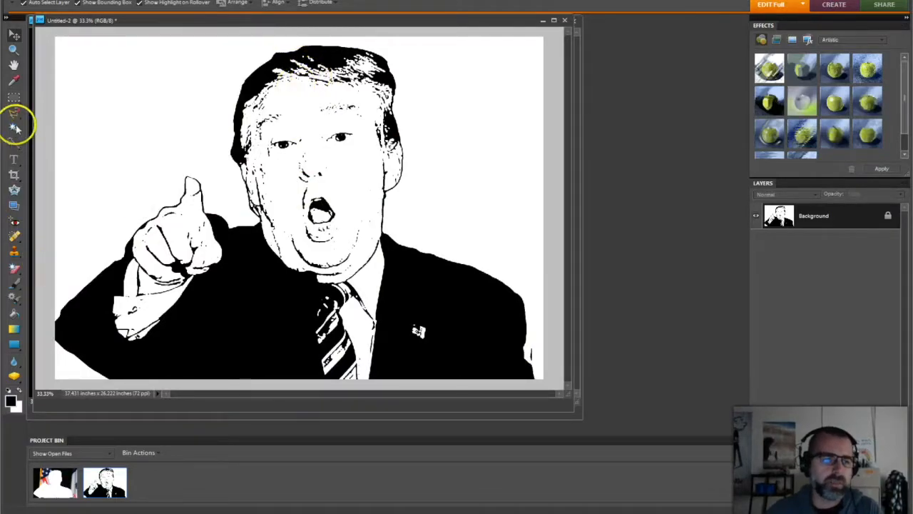
left_click(17, 284)
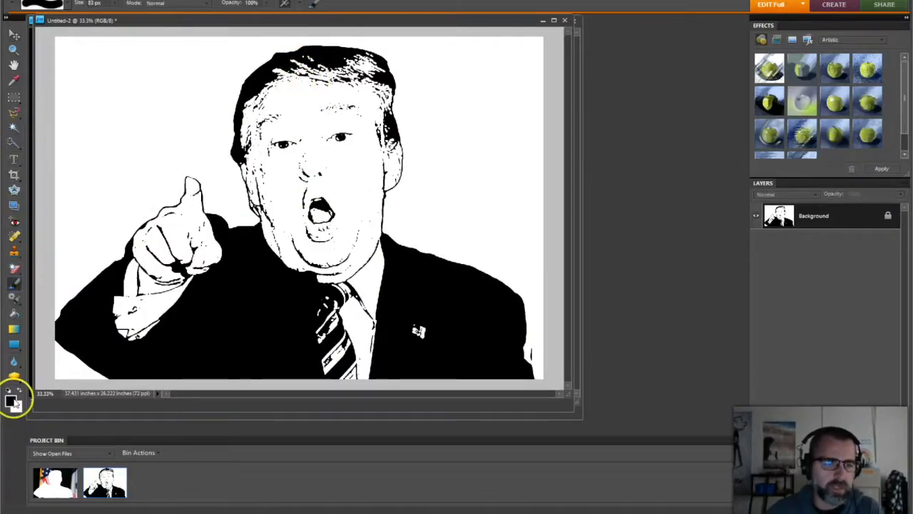
mouse_move(306, 62)
left_mouse_down()
mouse_move(320, 60)
mouse_move(294, 70)
mouse_move(366, 77)
mouse_move(346, 64)
mouse_move(361, 60)
mouse_move(375, 68)
mouse_move(385, 92)
left_mouse_up()
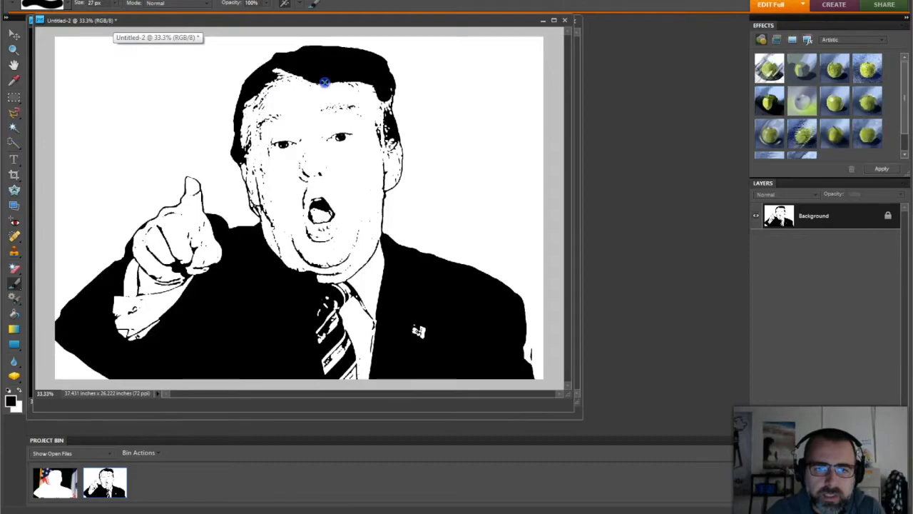
left_click_drag(353, 84, 379, 111)
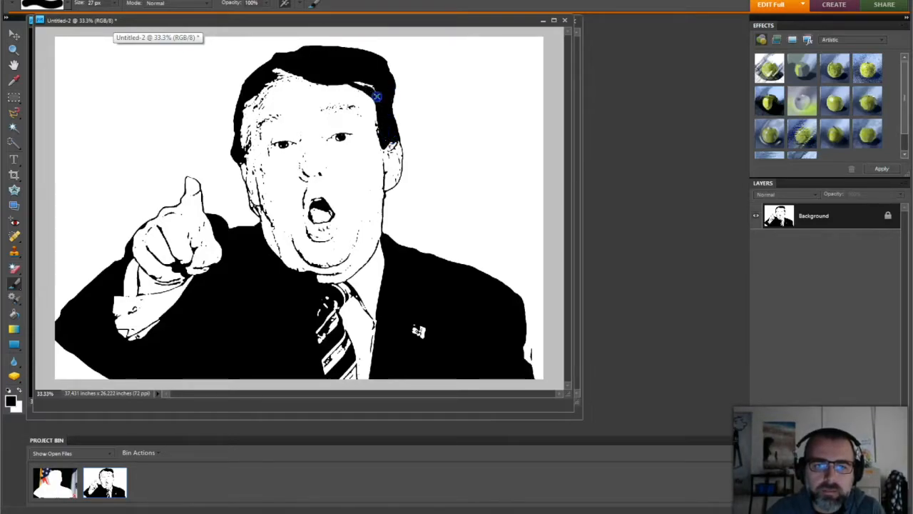
mouse_move(371, 86)
left_mouse_down()
mouse_move(353, 114)
mouse_move(322, 111)
left_mouse_up()
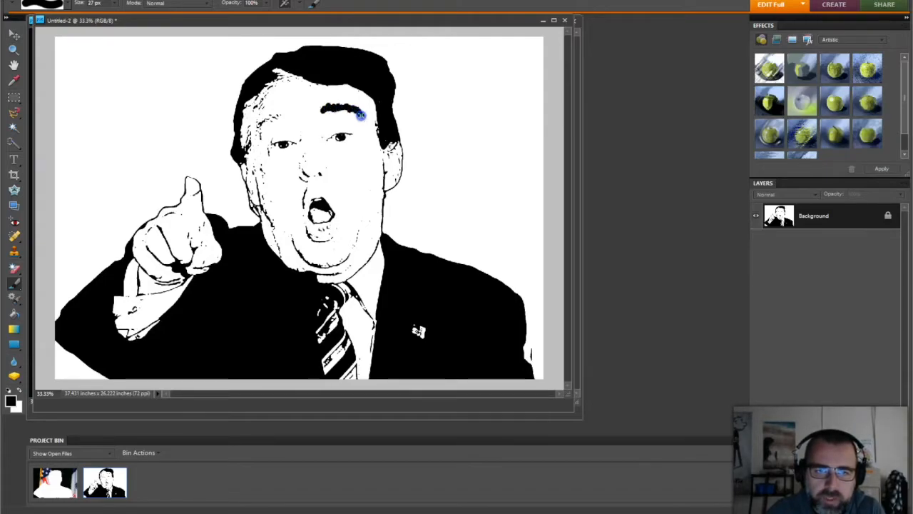
left_click_drag(364, 121, 322, 108)
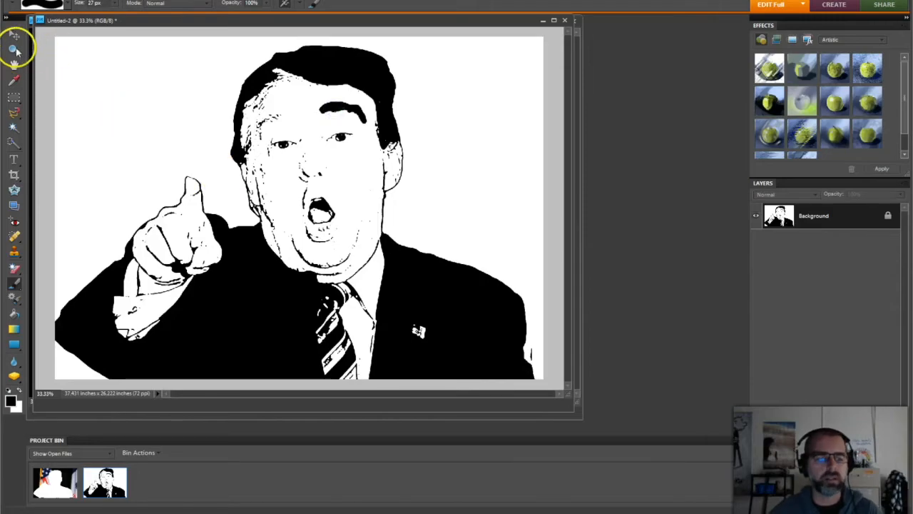
Step: Paste the colour cut-out over the stencil, align it with the figure, and lower its layer opacity to 55%
left_click(14, 34)
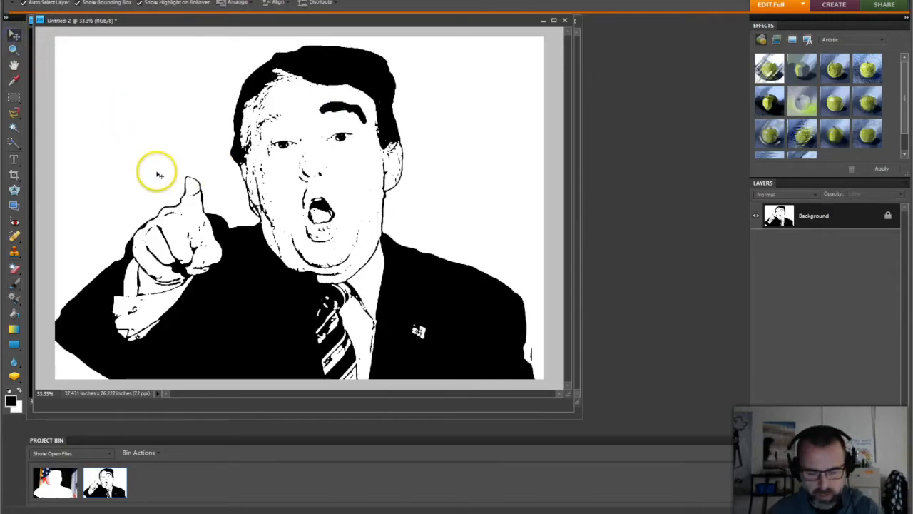
key("ctrl+v")
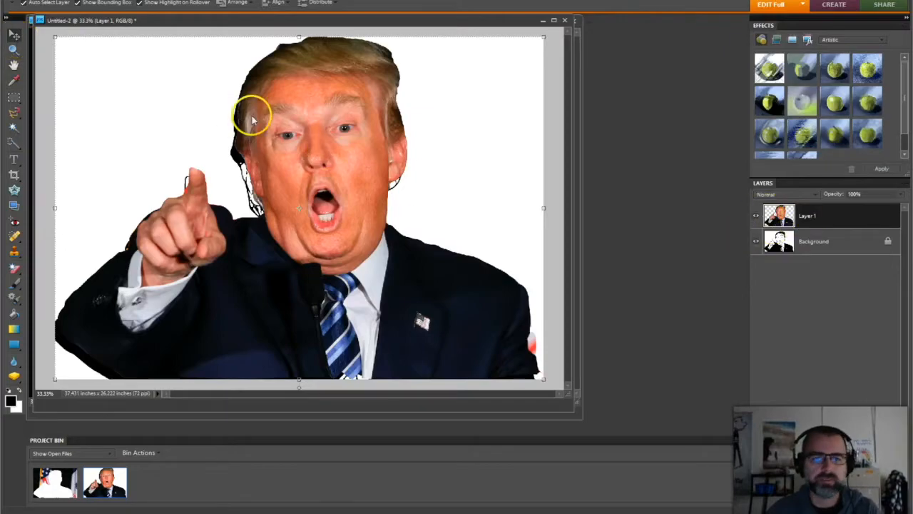
left_click_drag(299, 112, 296, 119)
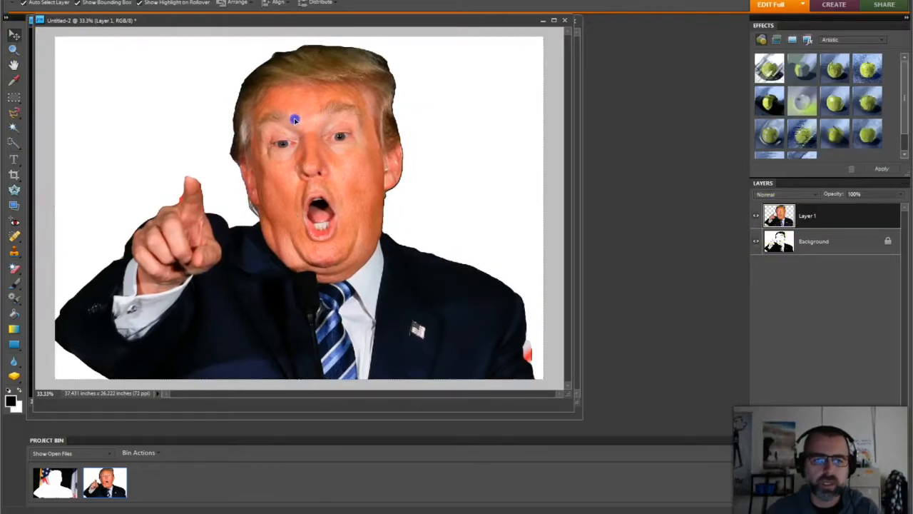
left_click(901, 195)
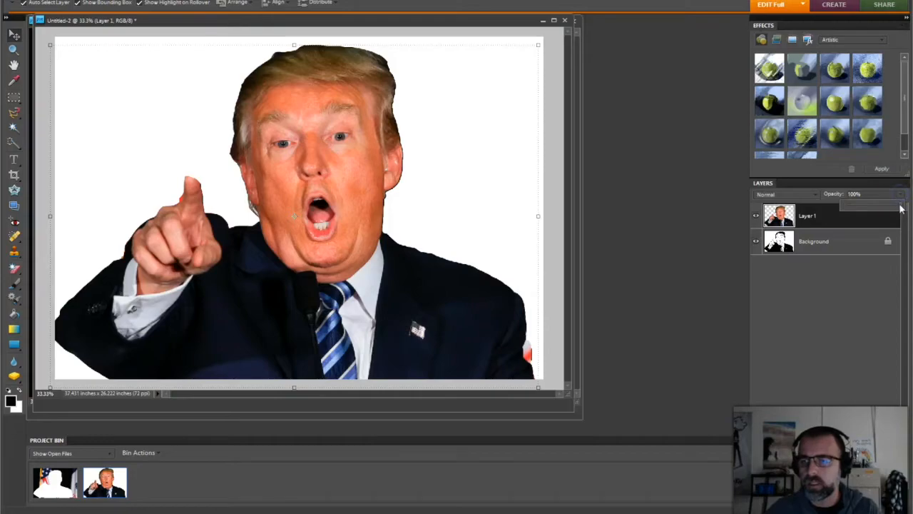
left_click_drag(901, 207, 875, 206)
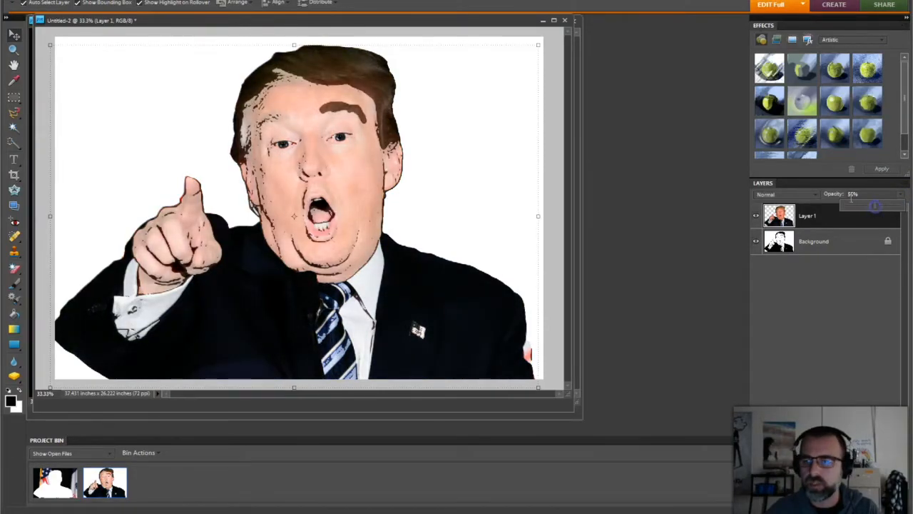
Step: Paint the other eyebrow black on the Background layer using the photo as a guide, and hide Layer 1
left_click(820, 241)
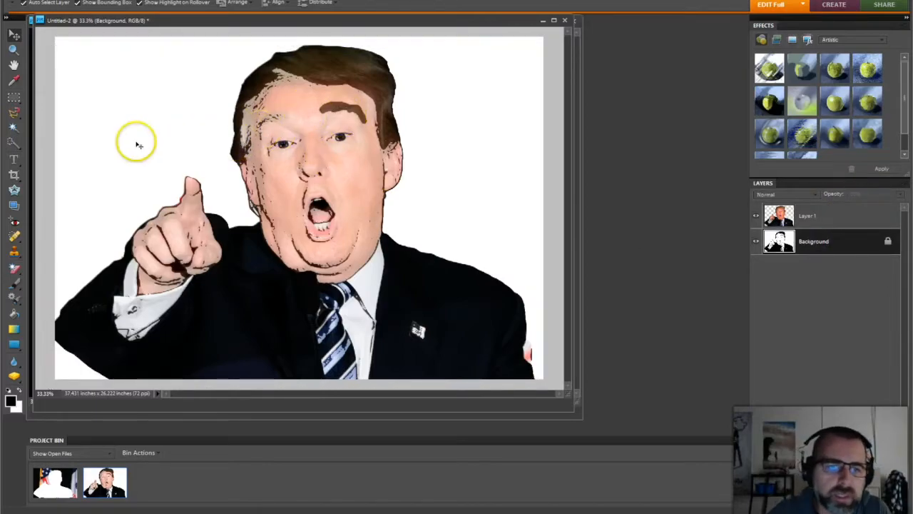
left_click(14, 284)
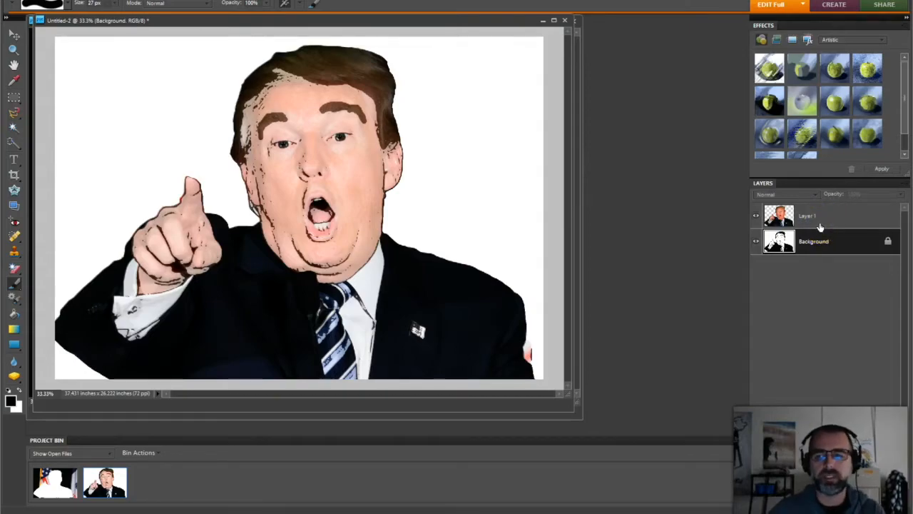
left_click(755, 215)
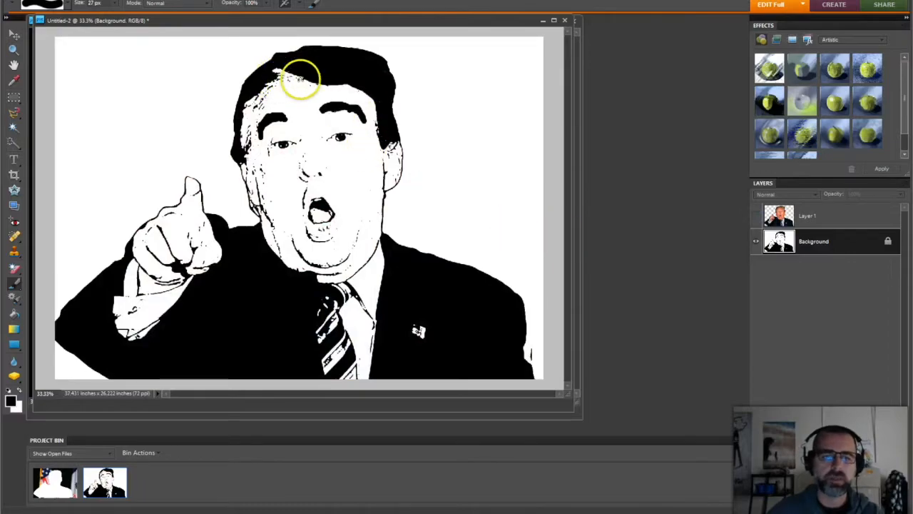
Step: Fill the remaining white gaps in the hair, from the parting down to the left temple, with black brush strokes
left_click_drag(300, 77, 285, 79)
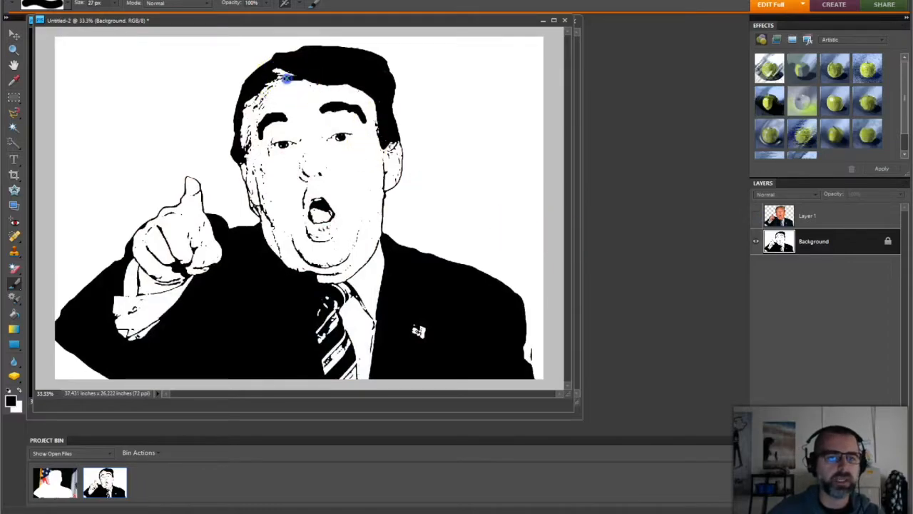
mouse_move(286, 78)
left_mouse_down()
mouse_move(256, 111)
mouse_move(245, 146)
left_mouse_up()
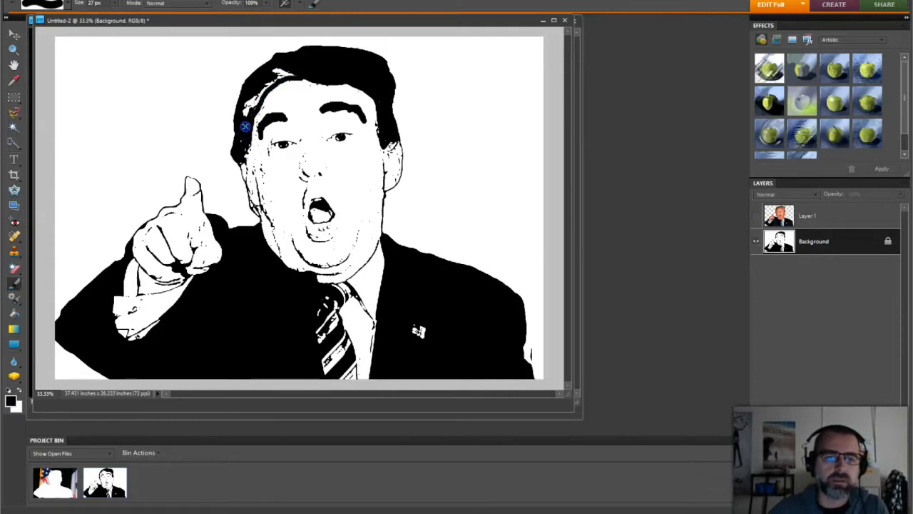
left_click_drag(245, 109, 256, 102)
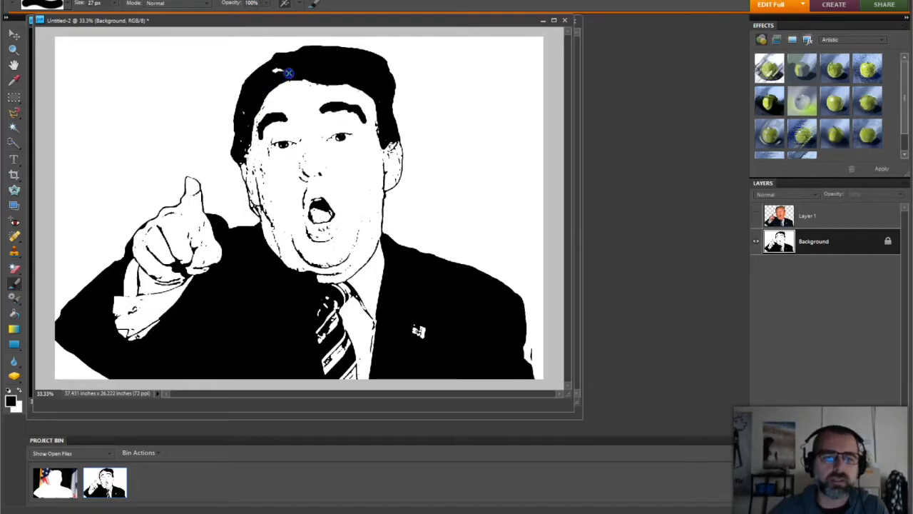
left_click_drag(255, 98, 247, 118)
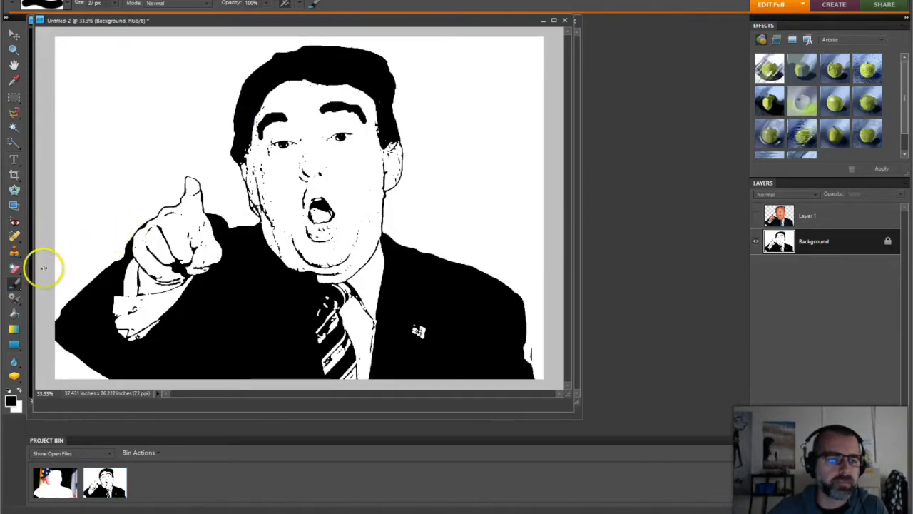
Step: Erase stray black specks from the forehead, cheeks and chin of the stencil with the Eraser at 31 px
left_click(15, 269)
left_click(57, 270)
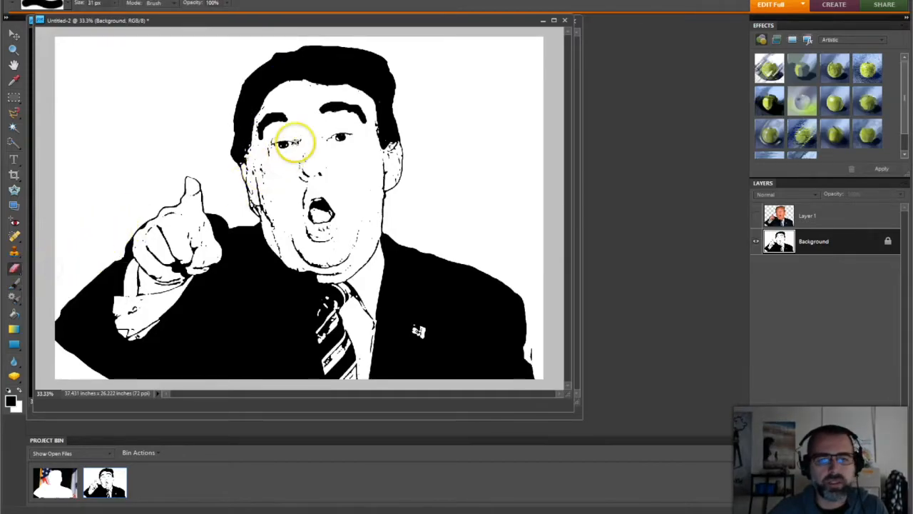
left_click_drag(307, 89, 311, 89)
mouse_move(369, 218)
left_mouse_down()
mouse_move(370, 236)
mouse_move(361, 221)
mouse_move(355, 225)
left_mouse_up()
mouse_move(347, 262)
left_mouse_down()
mouse_move(330, 253)
mouse_move(336, 227)
left_mouse_up()
left_click_drag(279, 216, 276, 204)
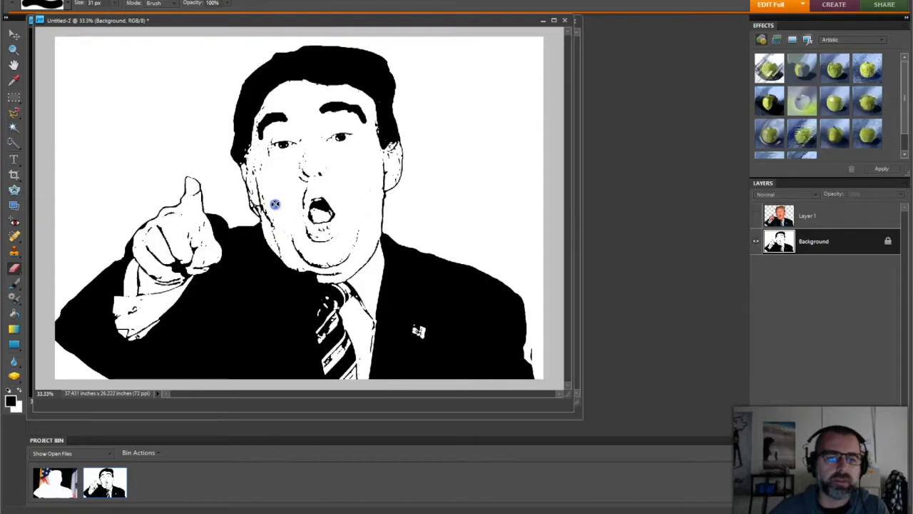
left_click_drag(275, 206, 265, 237)
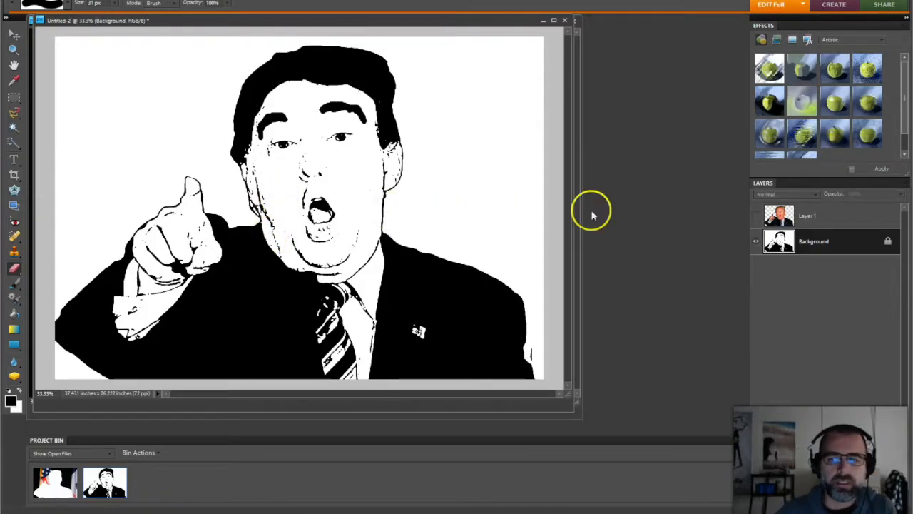
Step: Show Layer 1 at 100% opacity and sample the skin colour from the forehead as the foreground colour
left_click(756, 216)
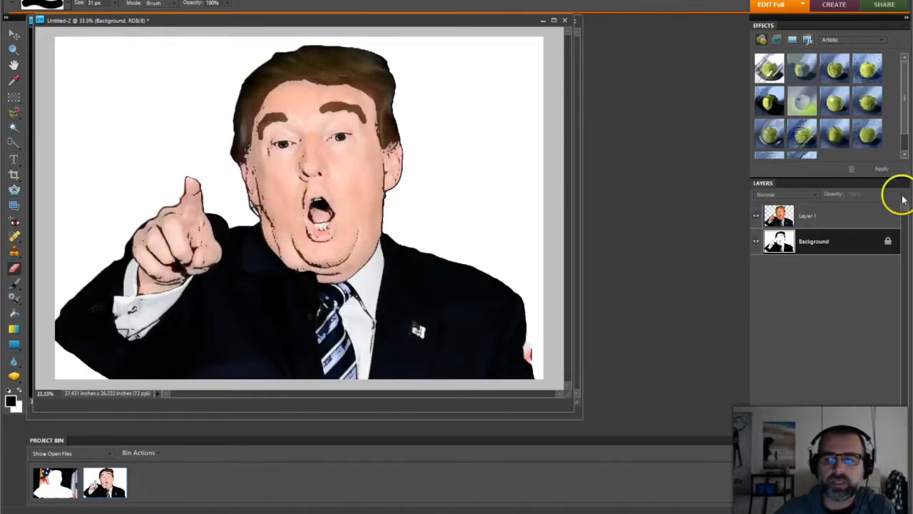
left_click(833, 214)
left_click(901, 195)
left_click_drag(880, 205, 903, 204)
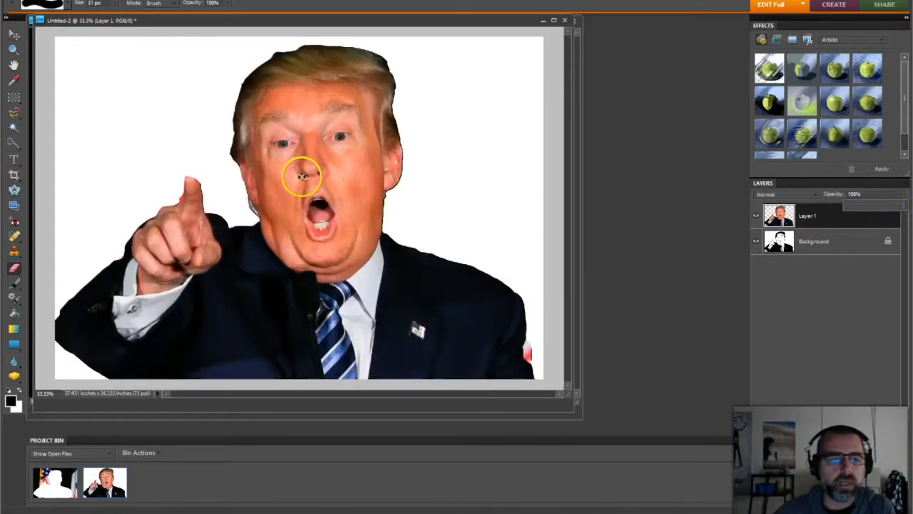
left_click(14, 80)
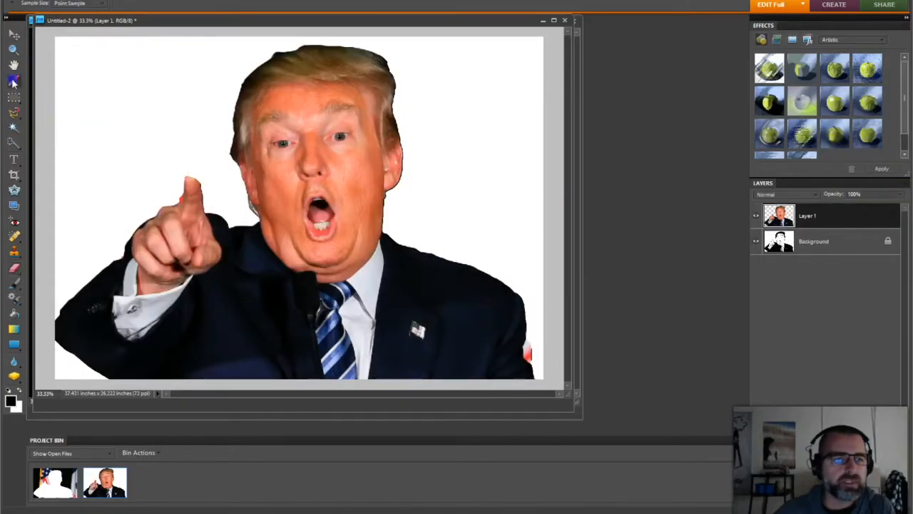
left_click(304, 117)
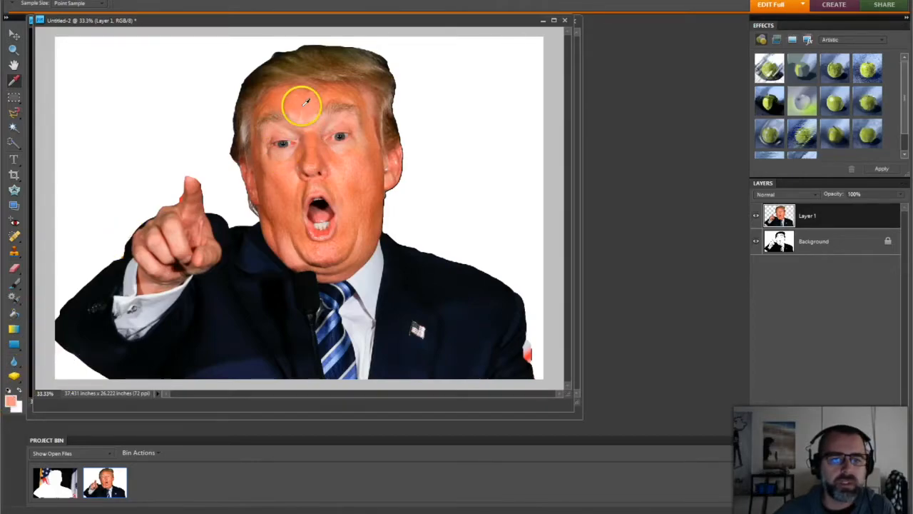
Step: Hide Layer 1 and add a new empty layer above it with the Multiply blending mode for brush painting
left_click(755, 216)
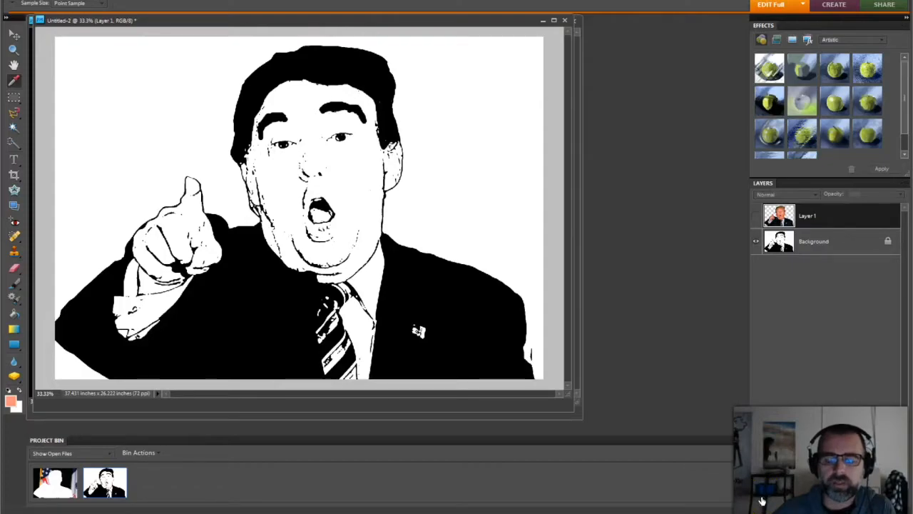
key("ctrl+shift+alt+n")
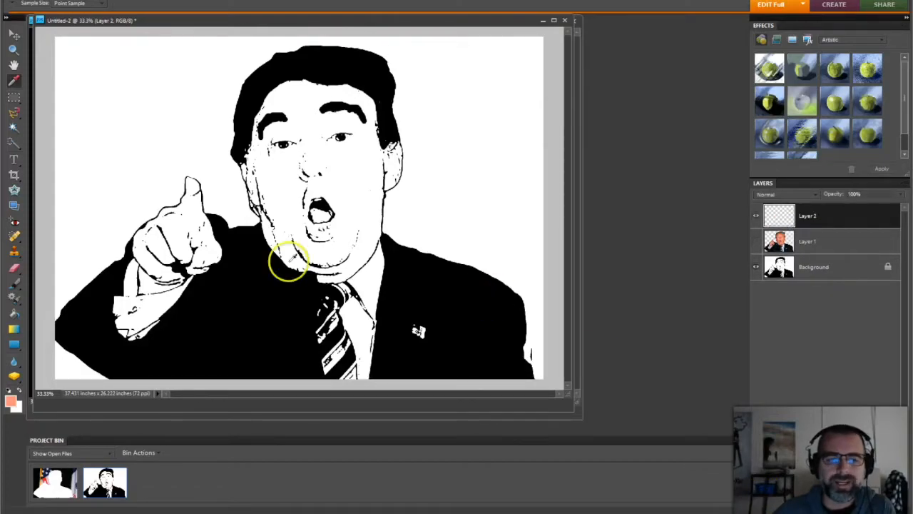
left_click(15, 284)
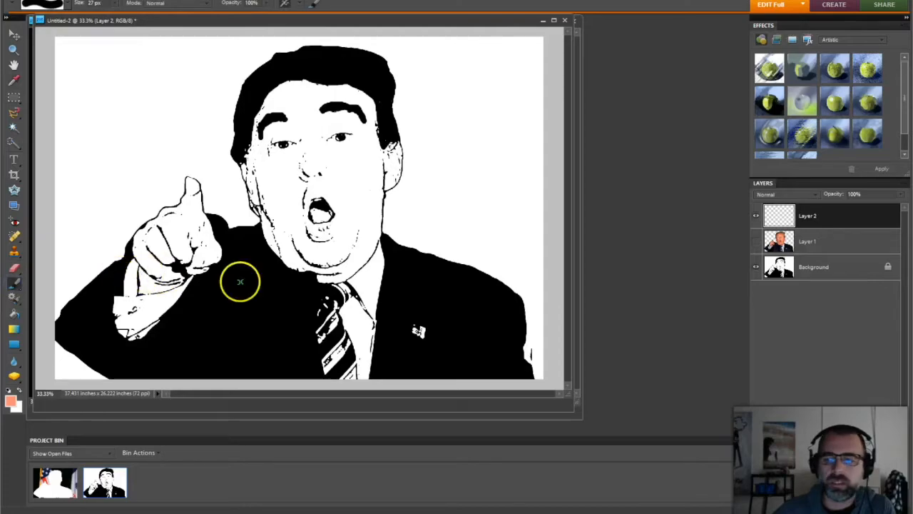
left_click(815, 194)
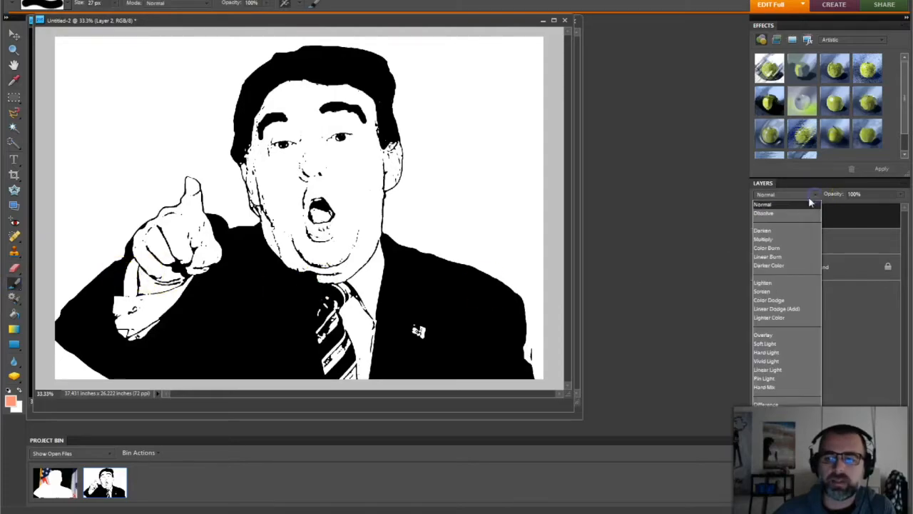
left_click(776, 241)
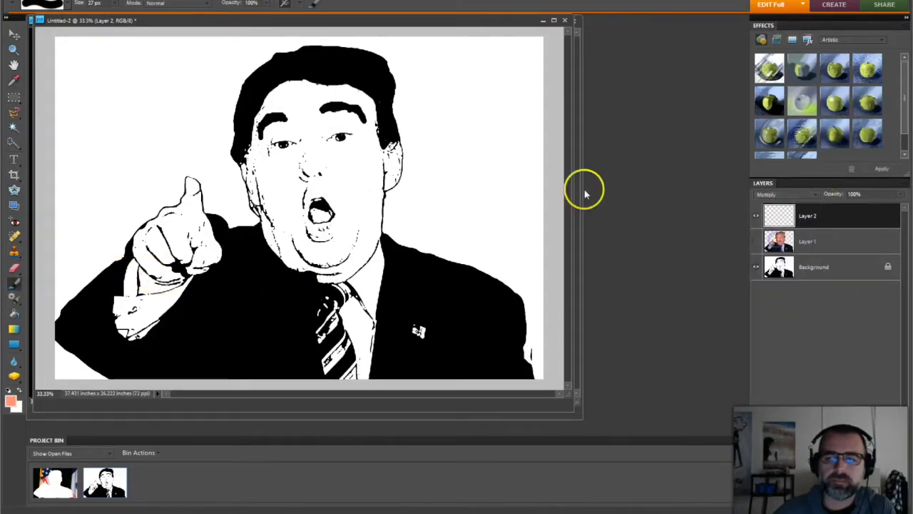
Step: Paint the forehead and the areas around both eyes with the sampled skin colour on Layer 2, enlarging the brush to 41 px
left_click(318, 91)
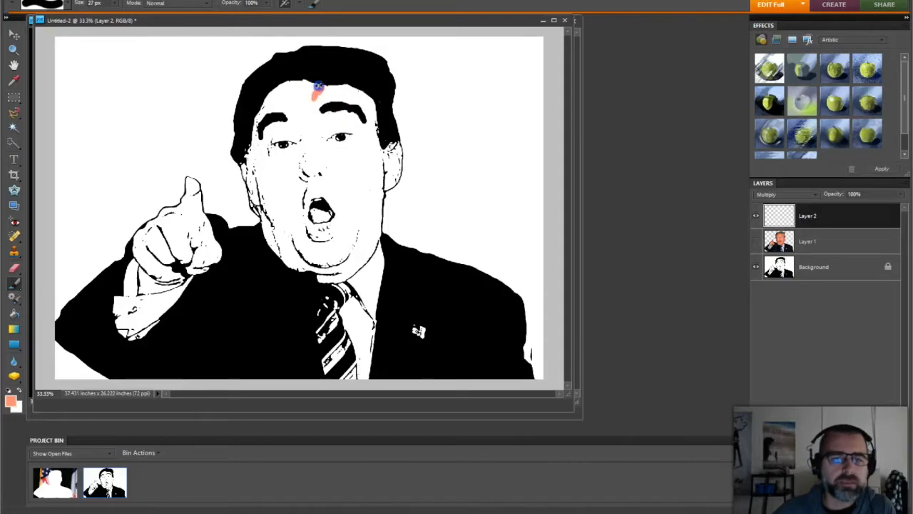
mouse_move(318, 87)
left_mouse_down()
mouse_move(303, 104)
mouse_move(306, 86)
mouse_move(295, 92)
left_mouse_up()
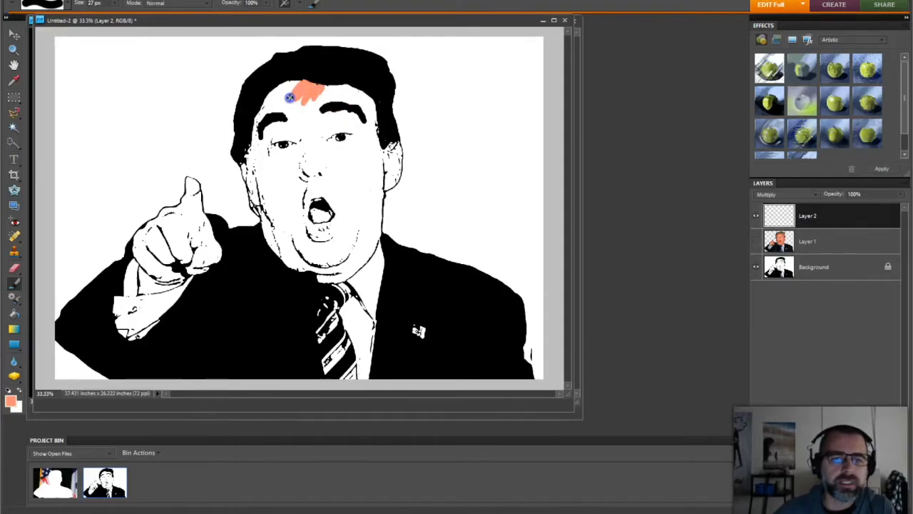
left_click(15, 65)
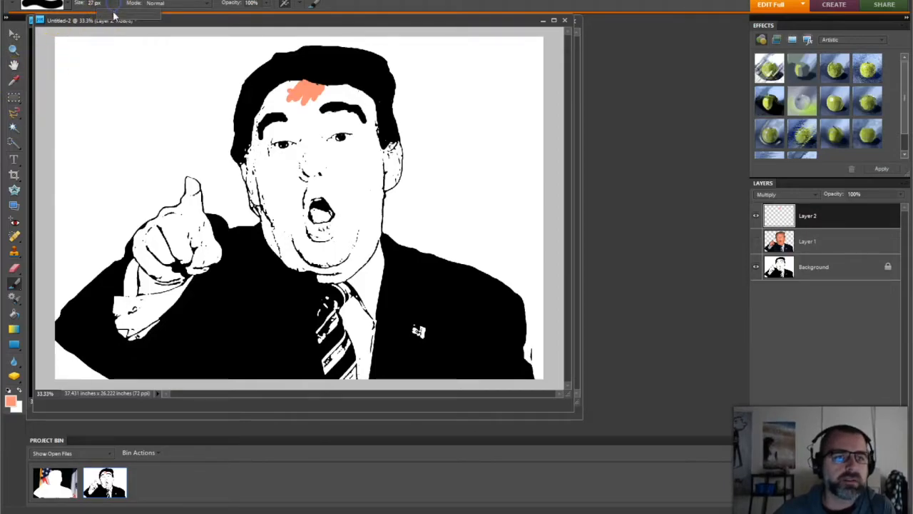
left_click_drag(307, 85, 291, 113)
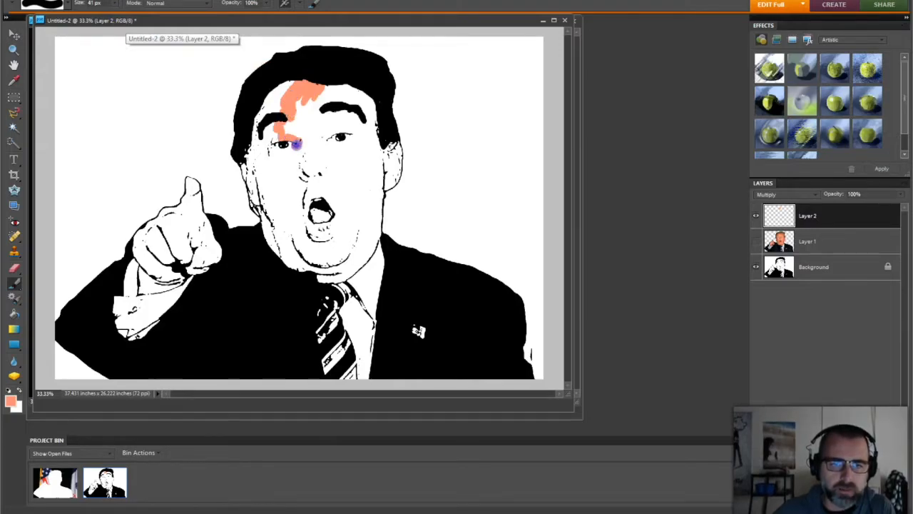
left_click_drag(267, 146, 277, 137)
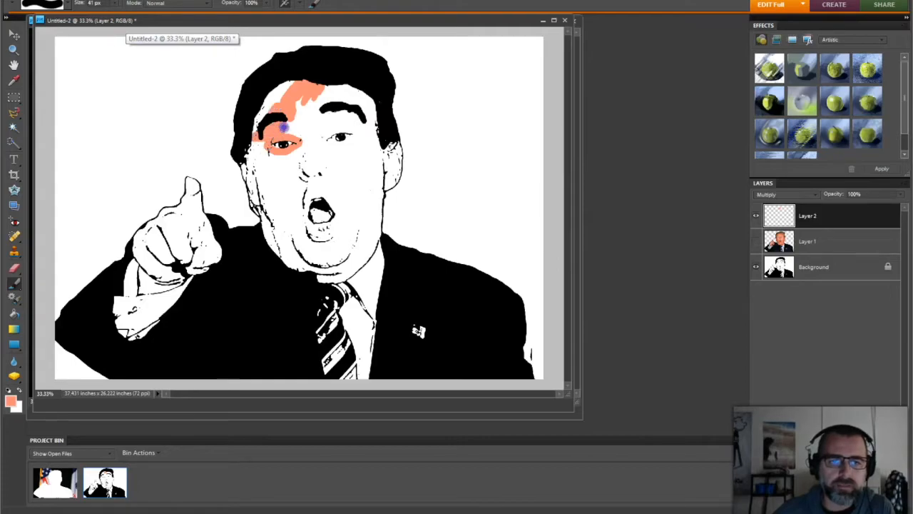
mouse_move(284, 127)
left_mouse_down()
mouse_move(282, 103)
mouse_move(251, 131)
mouse_move(277, 99)
mouse_move(261, 105)
mouse_move(288, 83)
mouse_move(320, 81)
mouse_move(291, 108)
mouse_move(299, 116)
mouse_move(352, 95)
mouse_move(313, 92)
mouse_move(349, 87)
mouse_move(372, 122)
mouse_move(377, 103)
mouse_move(360, 130)
mouse_move(326, 137)
mouse_move(357, 131)
left_mouse_up()
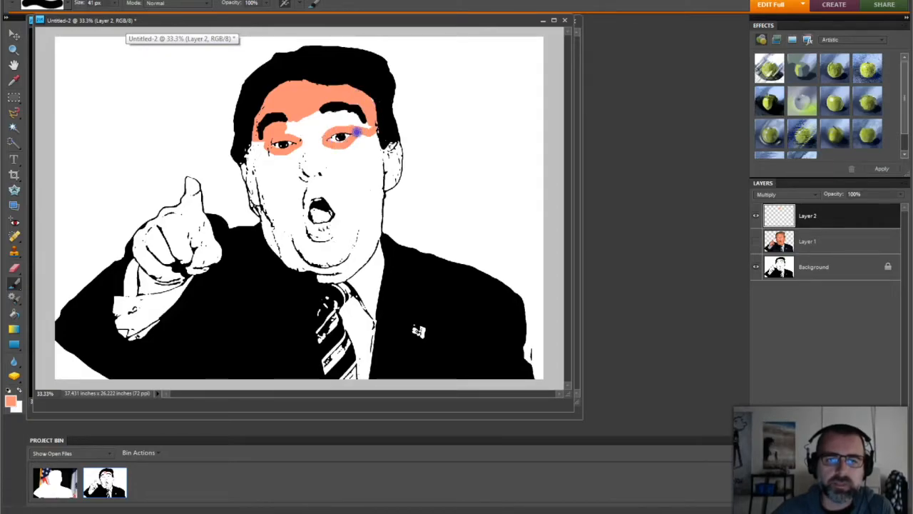
Step: Show Layer 1, sample a darker red tone from the photo as the foreground colour, and hide Layer 1 again
left_click(757, 243)
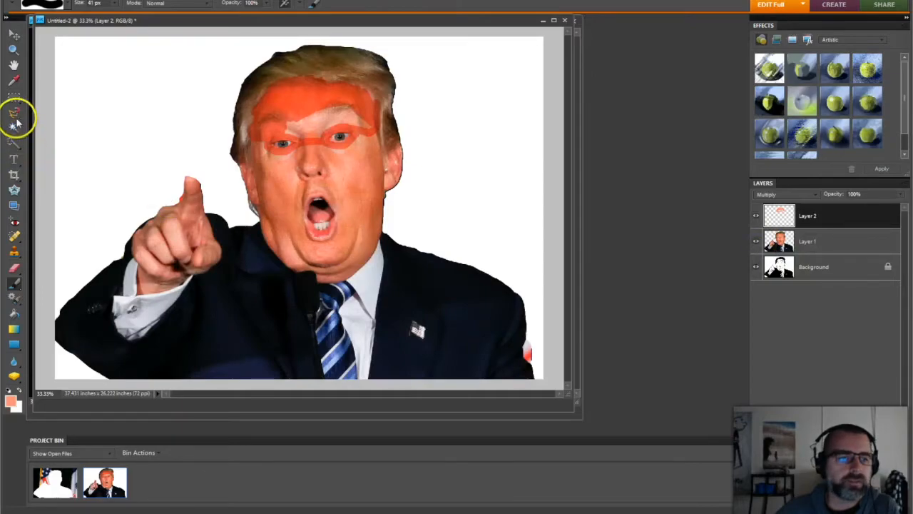
left_click(13, 80)
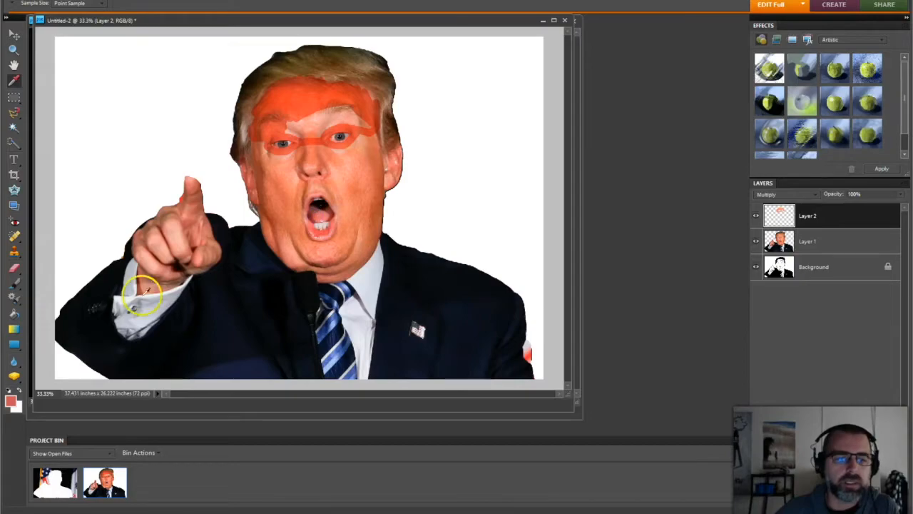
left_click(899, 246)
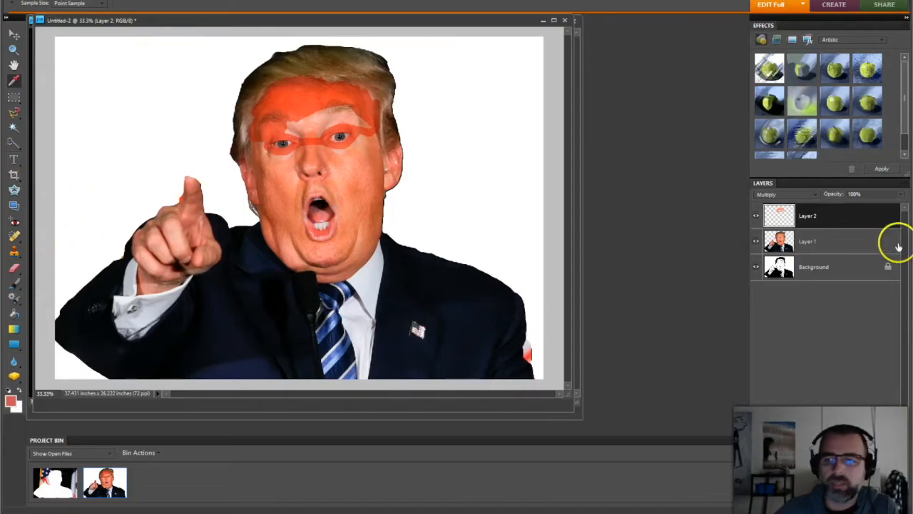
left_click(757, 241)
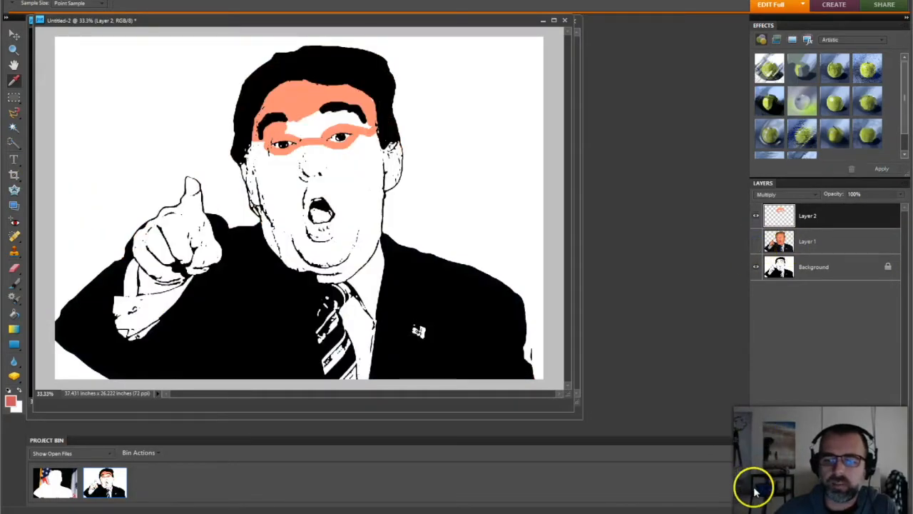
Step: Add a new layer above Layer 2 with the Multiply blending mode and paint the inside of the mouth red with the Brush
key("ctrl+shift+alt+n")
left_click(816, 195)
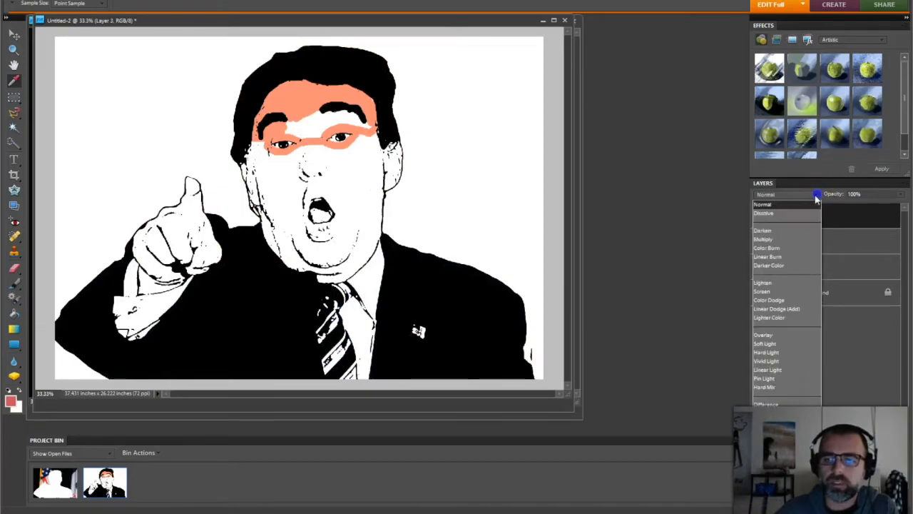
left_click(778, 239)
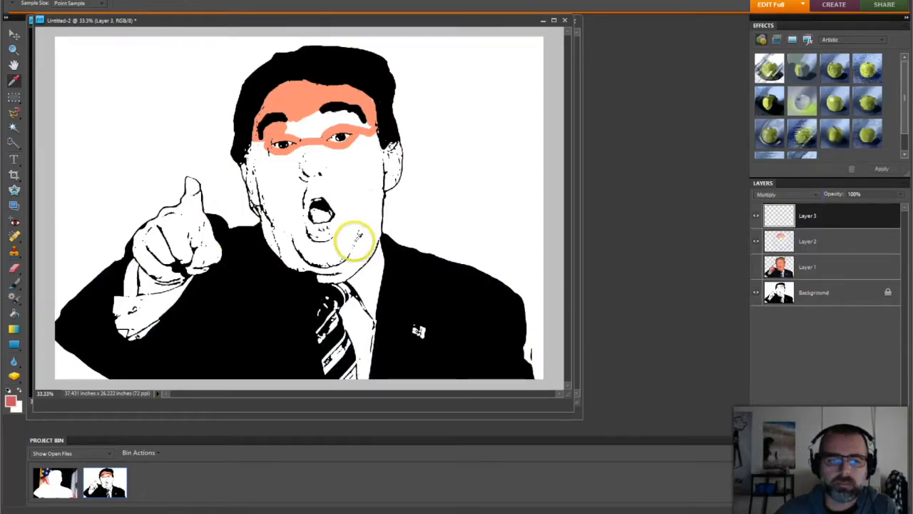
left_click(17, 284)
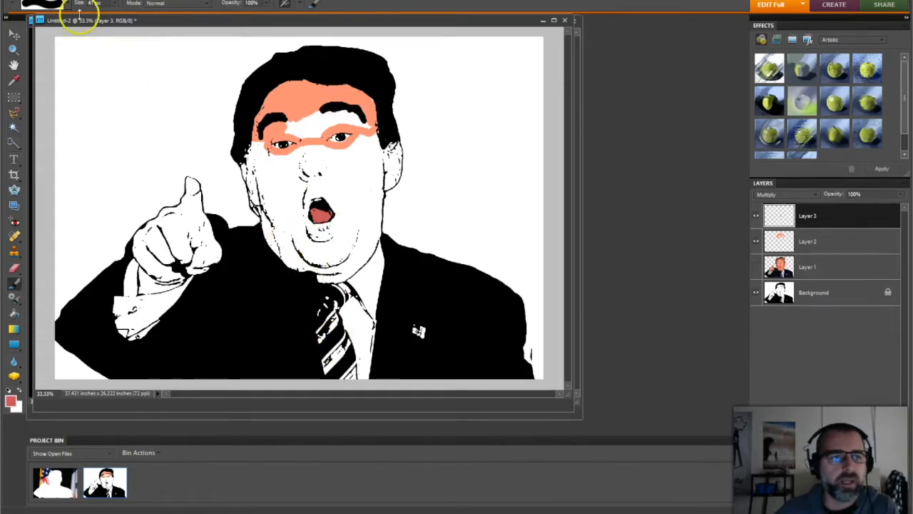
Step: Open trumpcartoon.psd from the teacher's folder in Staff Share on the Community network drive
left_click(42, 1)
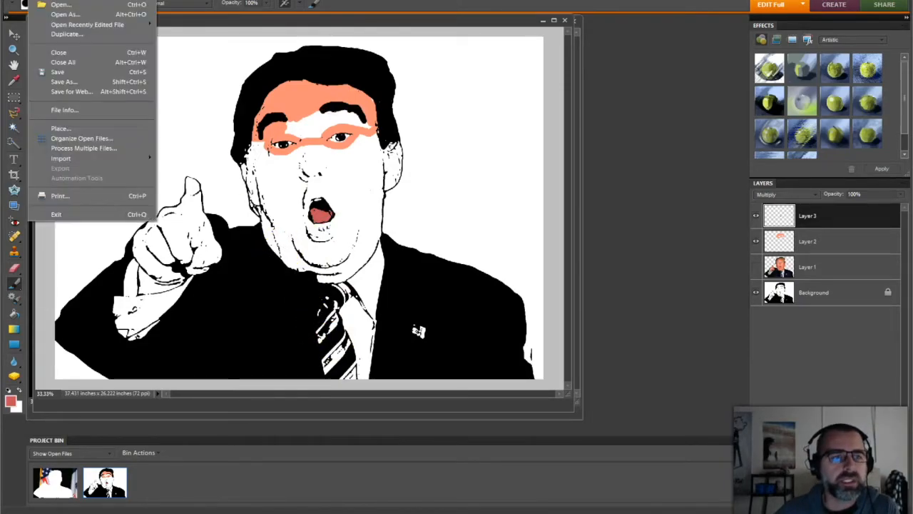
left_click(59, 5)
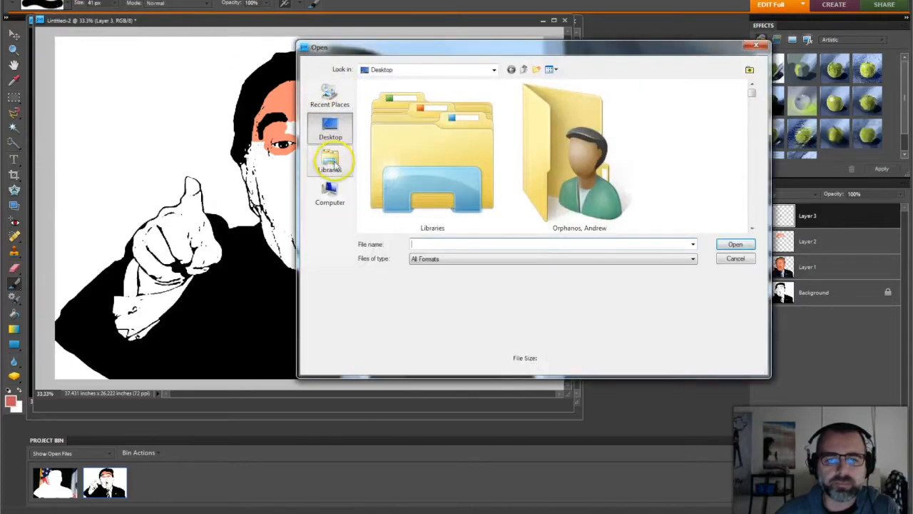
left_click(493, 70)
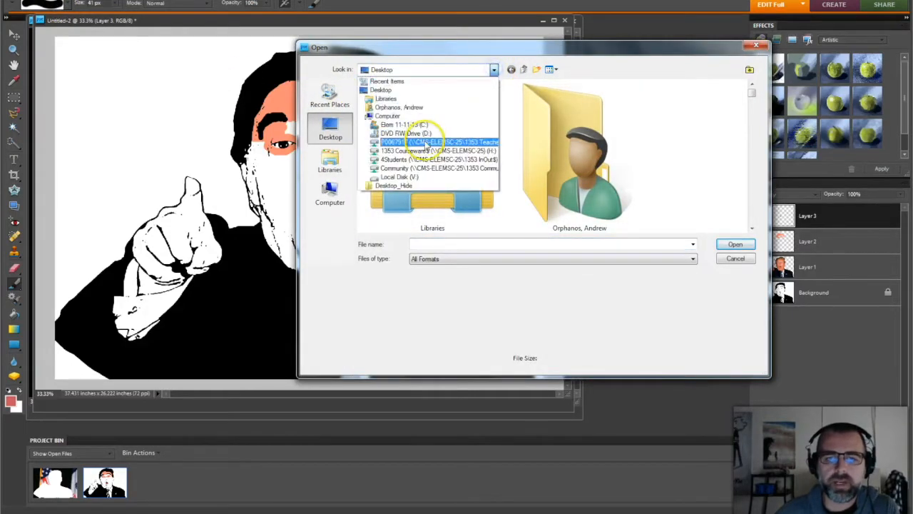
left_click(410, 167)
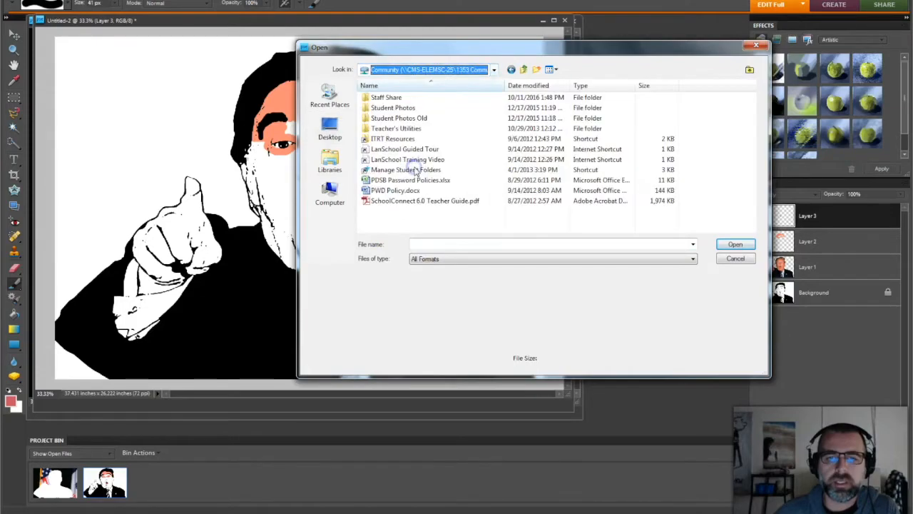
double_click(400, 98)
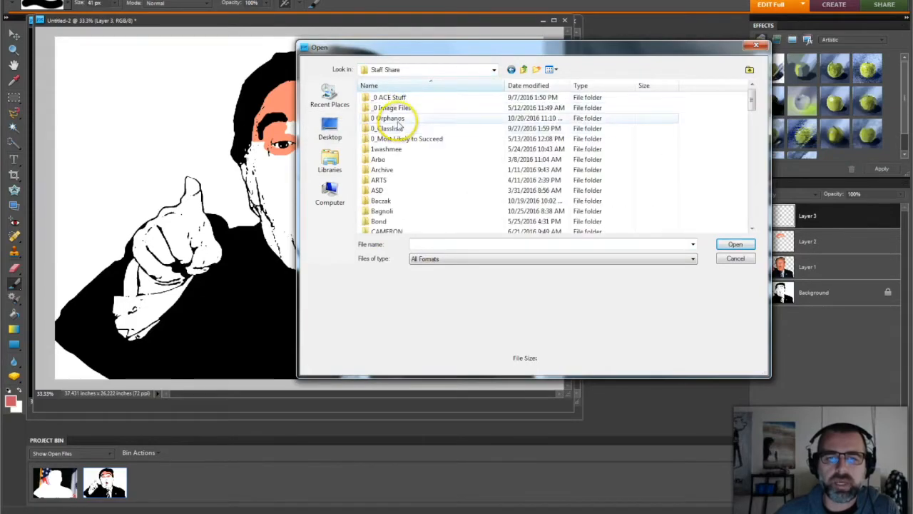
double_click(393, 118)
scroll(457, 164, "down", 10)
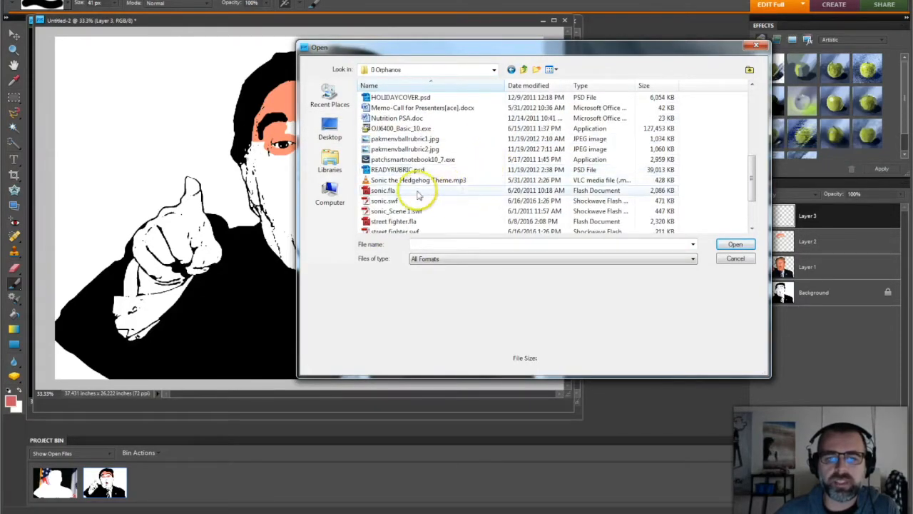
scroll(404, 186, "down", 2)
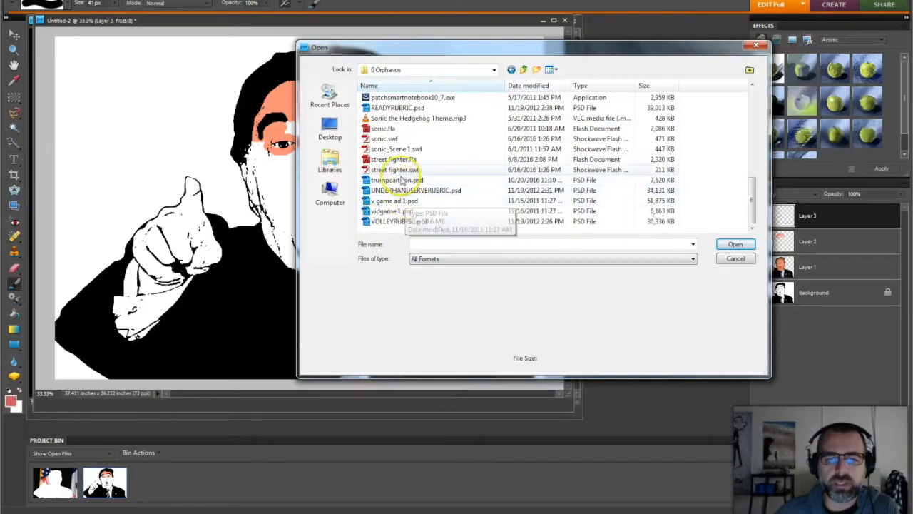
left_click(399, 179)
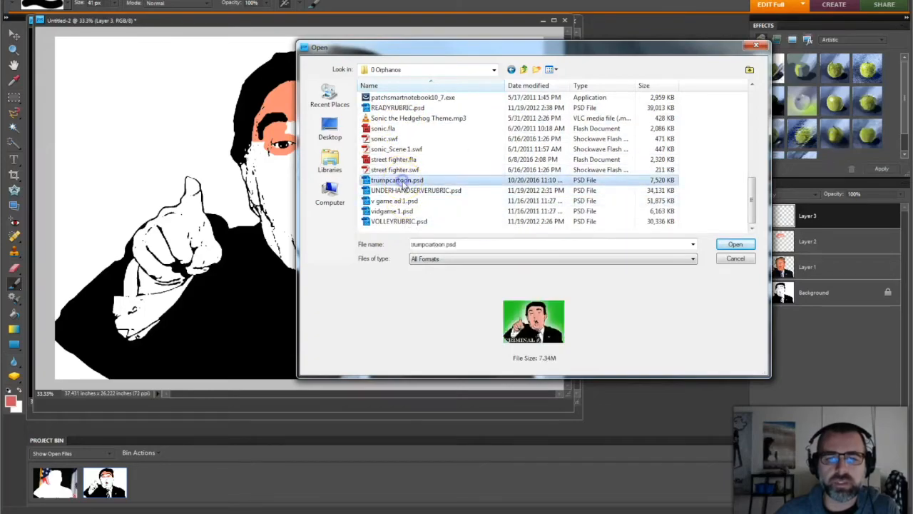
left_click(734, 244)
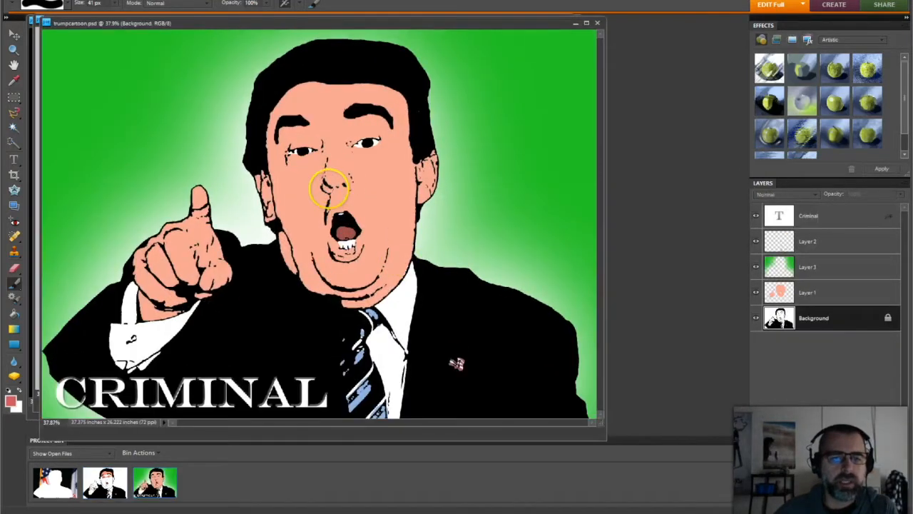
Step: Hide the Background, Layer 3 and Layer 2 to examine the skin colour painted on Layer 1
left_click(756, 318)
left_click(756, 268)
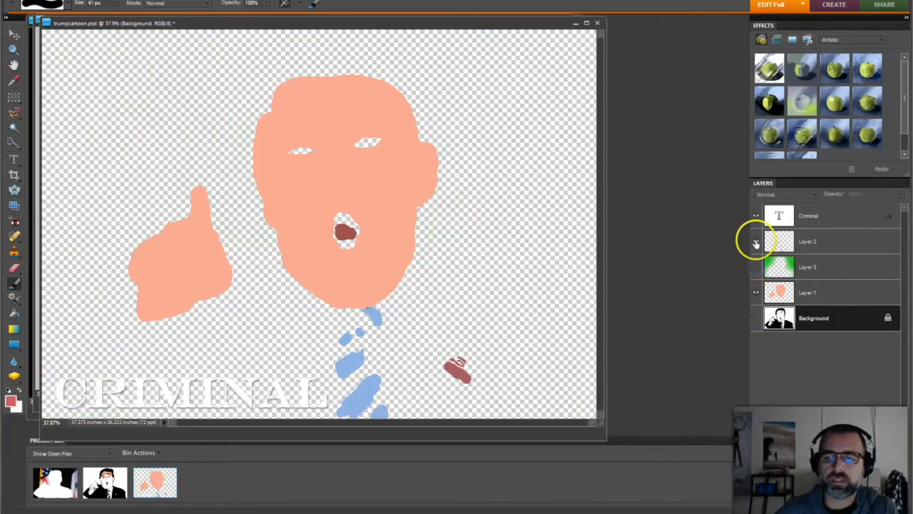
left_click(756, 242)
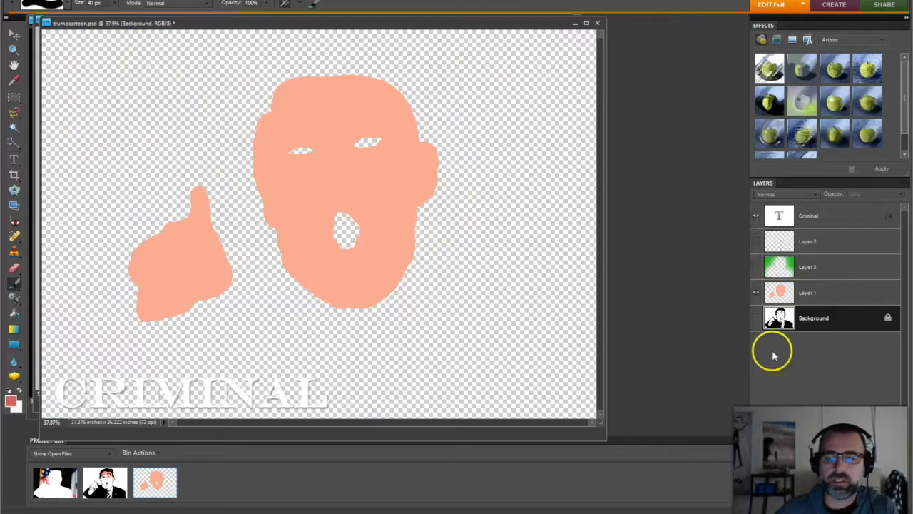
Step: Hide Layer 1 and toggle Layers 3 and 2 to examine the green backdrop and the mouth, tie and pin colours
left_click(756, 293)
left_click(756, 268)
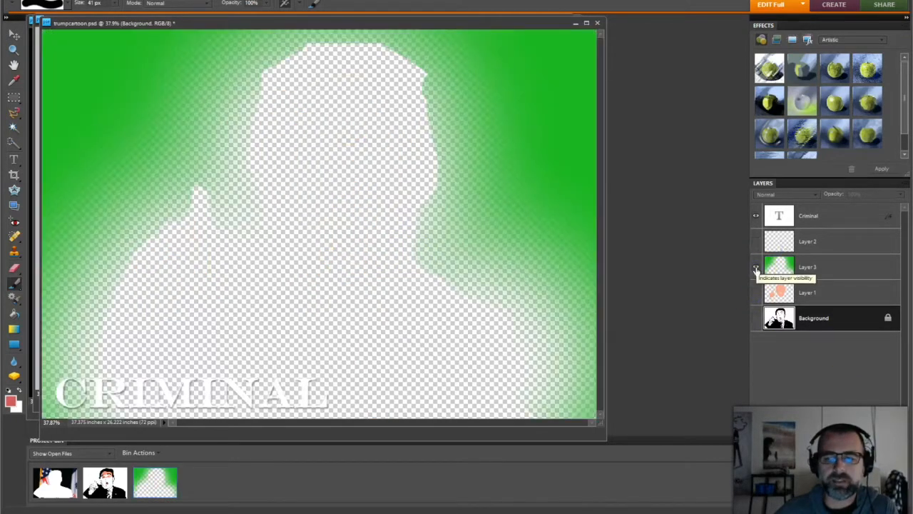
left_click(756, 242)
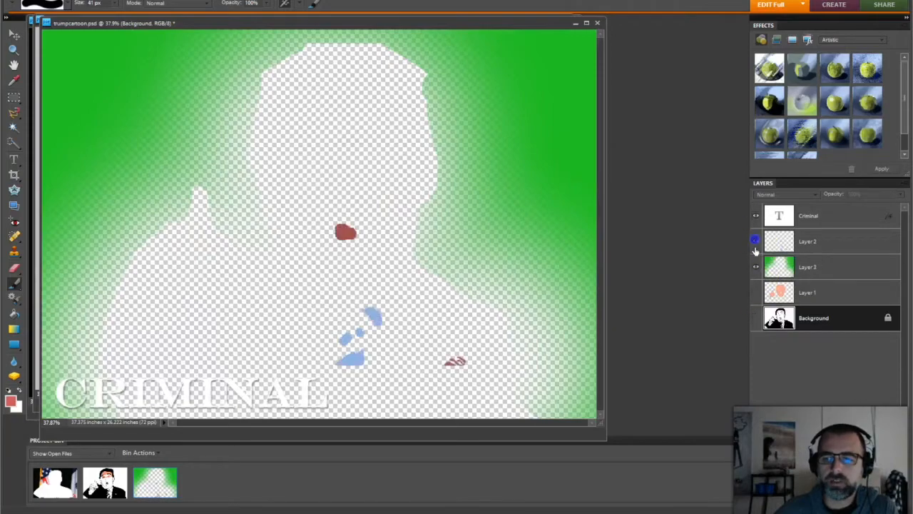
left_click(756, 268)
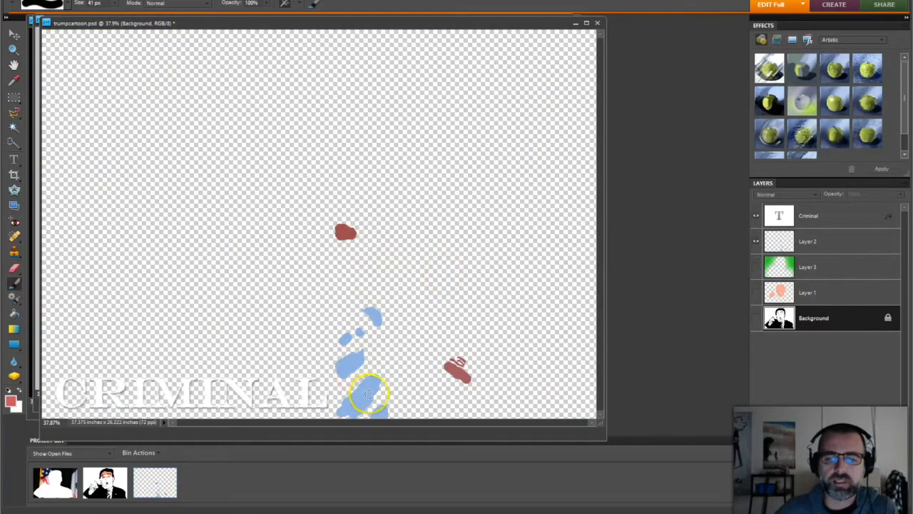
Step: Show Layer 3, Layer 1 and the Background again to view the complete cartoon
left_click(757, 269)
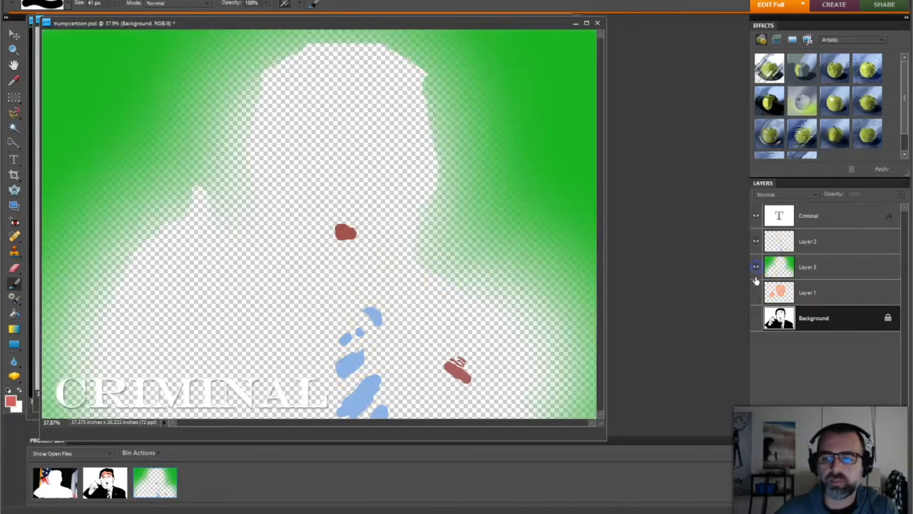
left_click(756, 293)
left_click(756, 318)
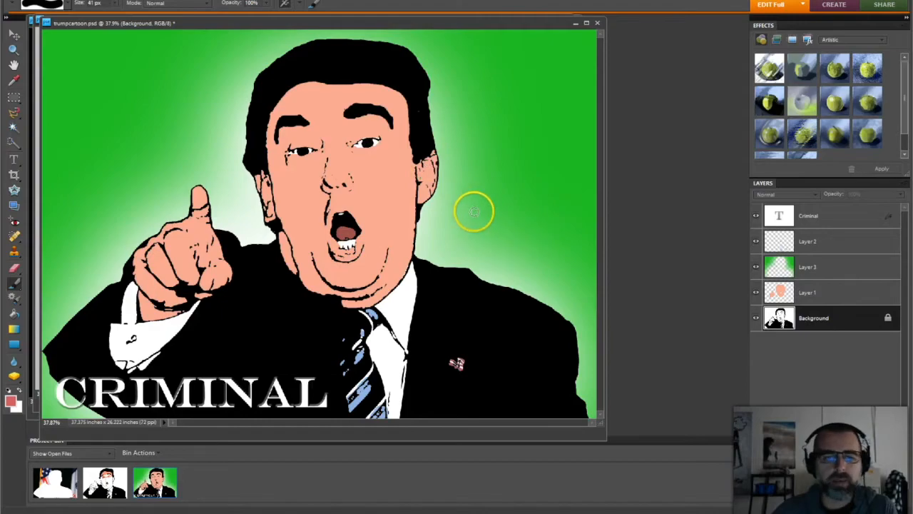
Step: Hide the green Layer 3, add a new empty layer and move it between Layer 2 and Layer 3
left_click(756, 267)
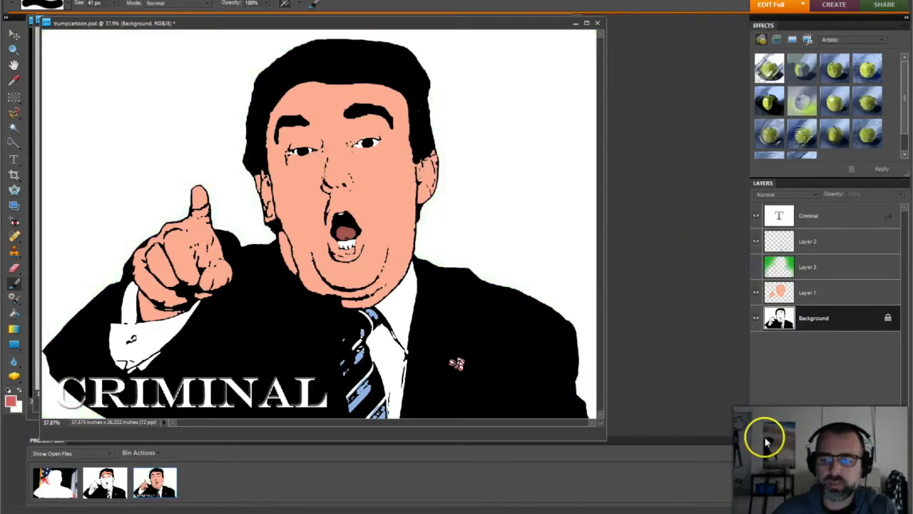
left_click(760, 497)
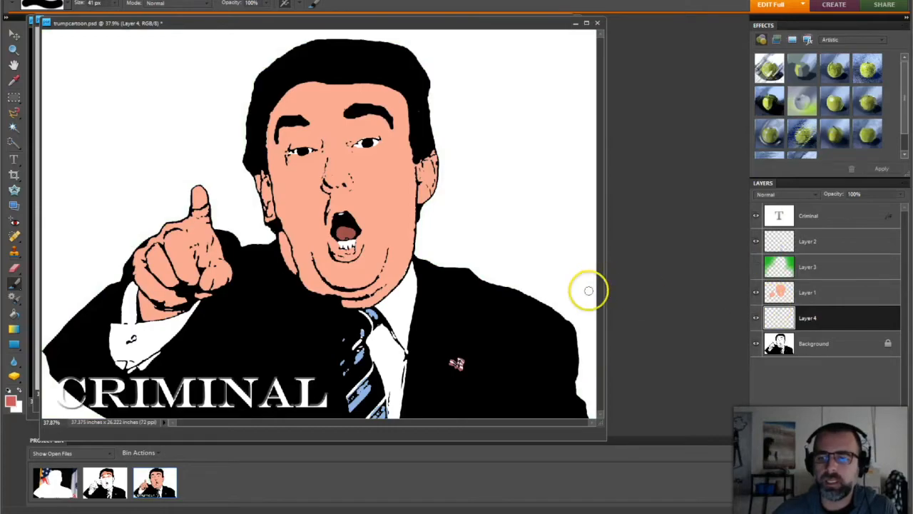
left_click_drag(822, 318, 813, 255)
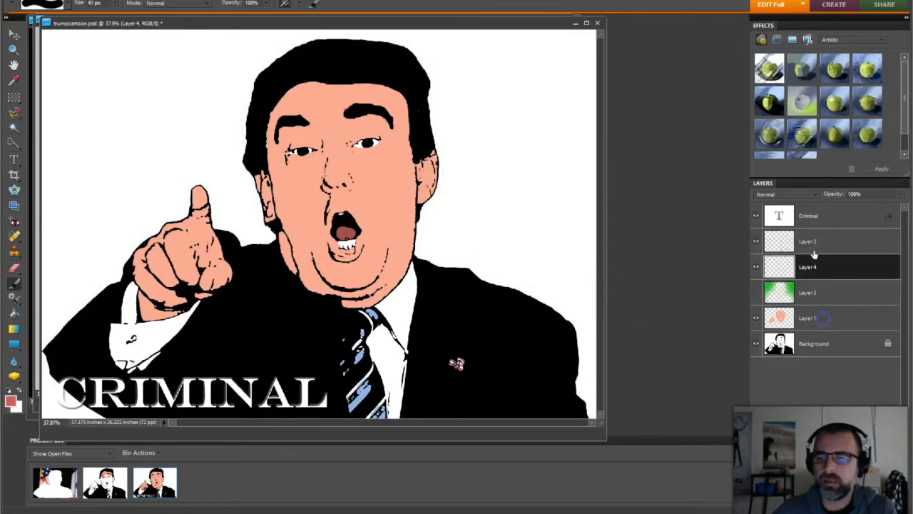
Step: Activate the Gradient tool and set the foreground colour to turquoise #3aeadb
left_click(14, 330)
left_click(11, 402)
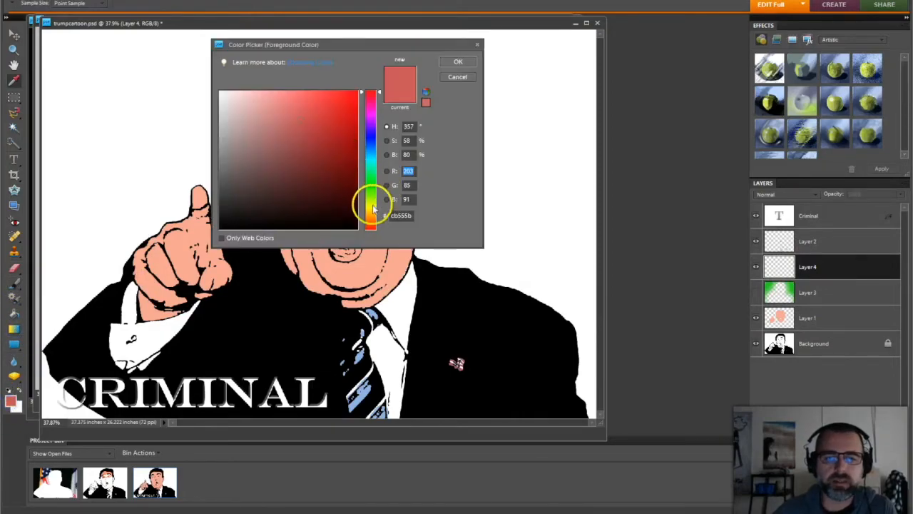
left_click(370, 162)
left_click(324, 101)
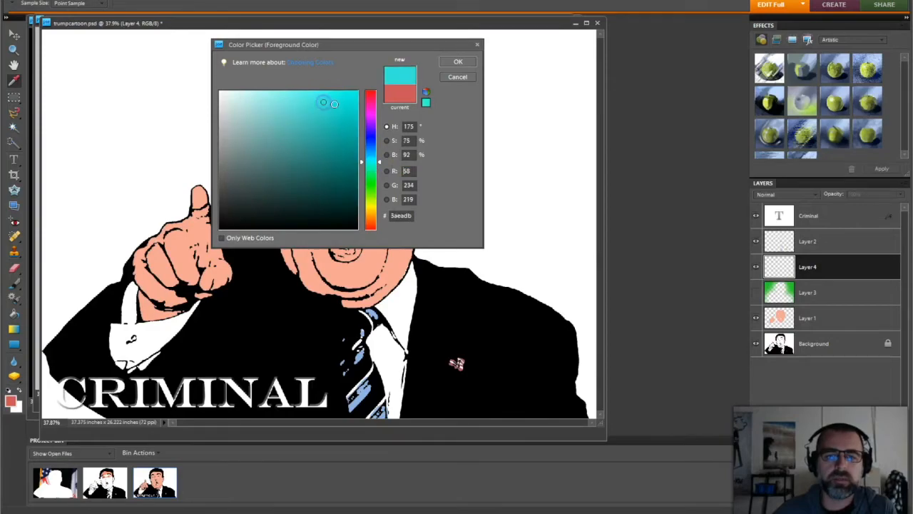
left_click(459, 62)
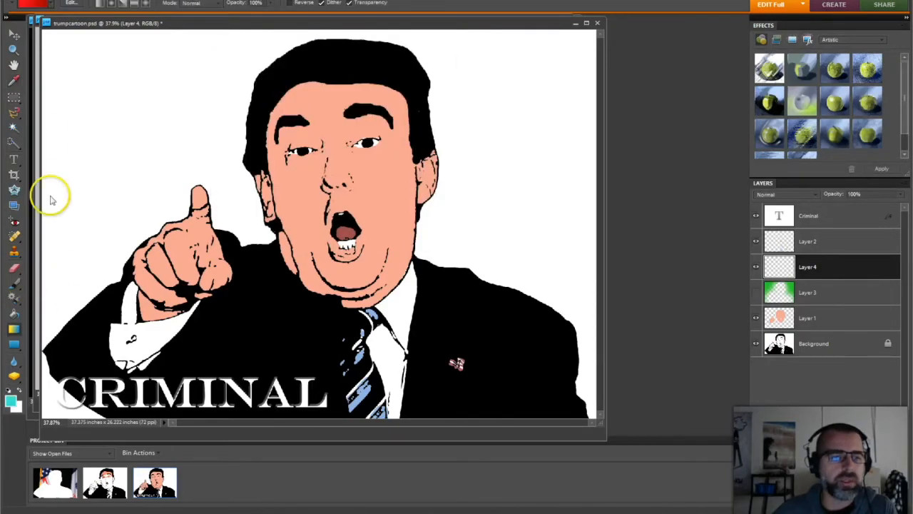
Step: Paint the backdrop around the figure turquoise on Layer 4 using the Brush tool at 452 px
left_click(13, 284)
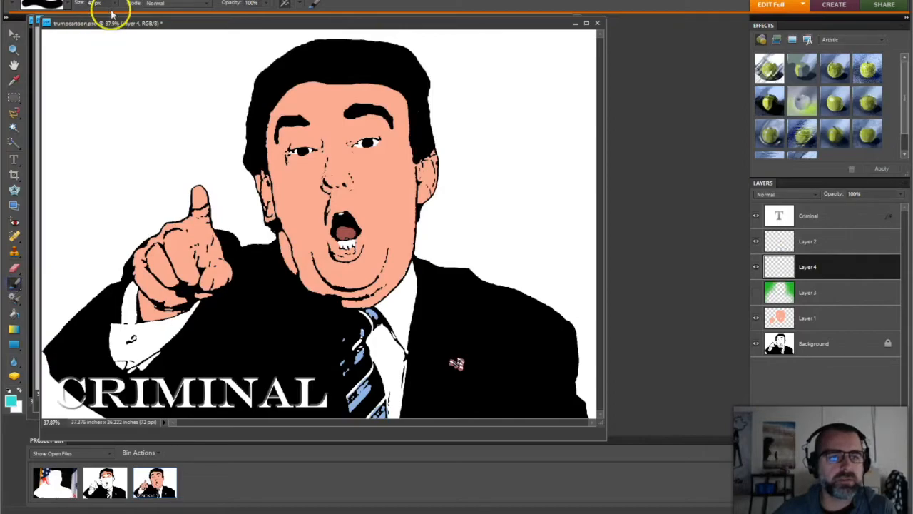
mouse_move(114, 13)
left_mouse_down()
mouse_move(89, 72)
mouse_move(64, 88)
mouse_move(64, 237)
mouse_move(52, 300)
mouse_move(104, 217)
mouse_move(156, 184)
mouse_move(141, 134)
mouse_move(141, 63)
mouse_move(233, 51)
mouse_move(363, 13)
mouse_move(596, 77)
mouse_move(589, 71)
mouse_move(610, 346)
mouse_move(494, 248)
mouse_move(462, 243)
mouse_move(479, 196)
mouse_move(459, 85)
mouse_move(532, 193)
left_mouse_up()
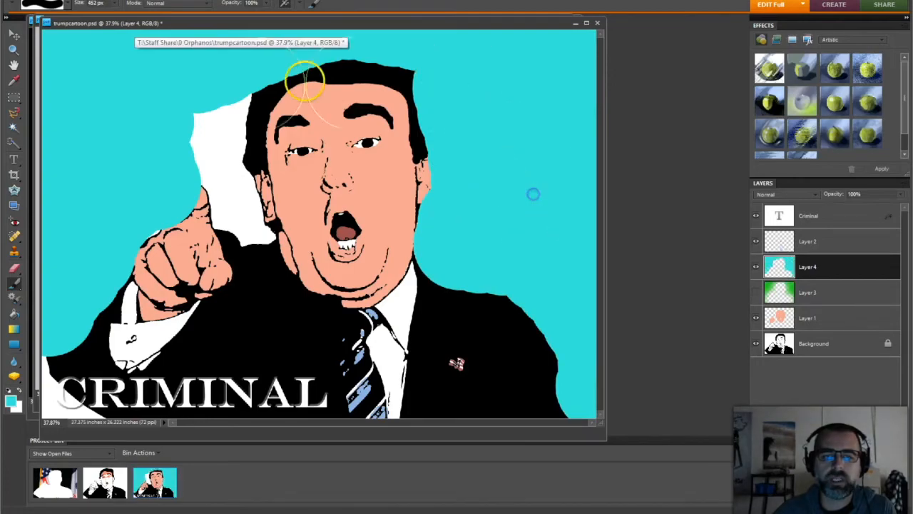
left_click_drag(212, 112, 205, 134)
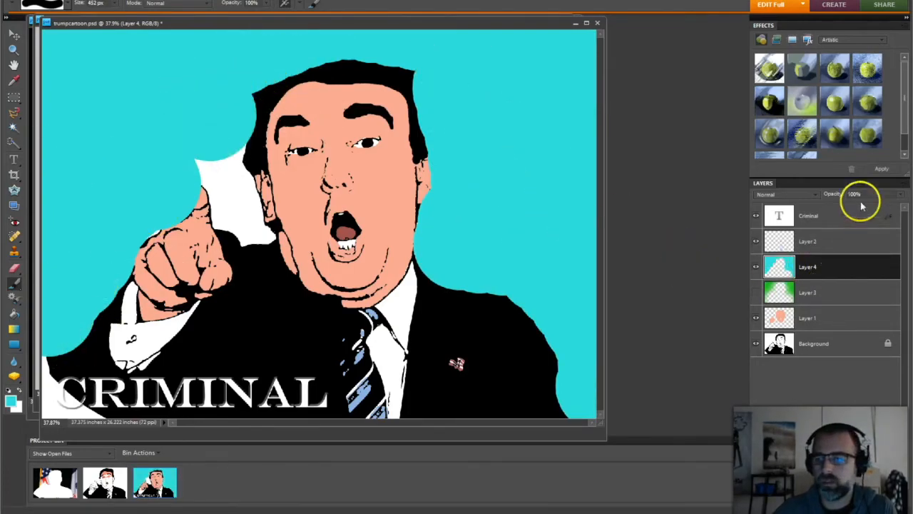
Step: Set Layer 4's blend mode to Multiply and paint the remaining white gap between the raised hand and head with a 57 px brush
left_click(815, 195)
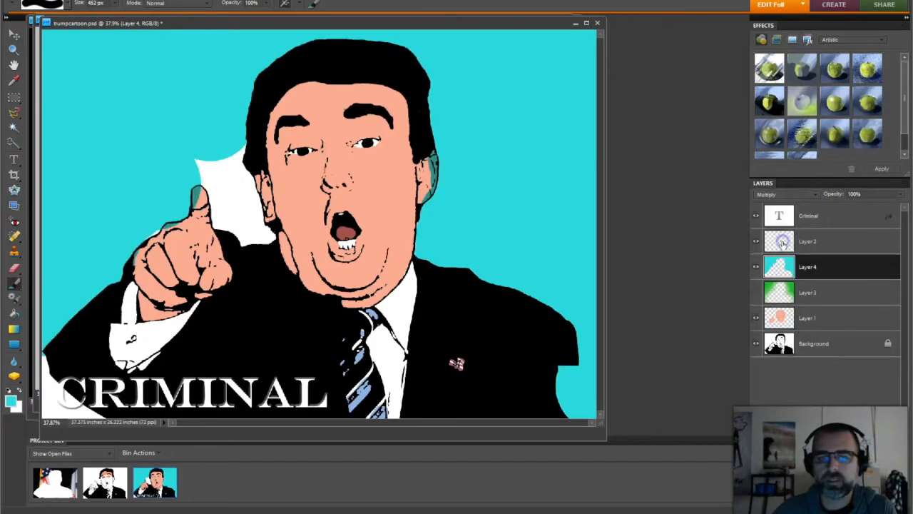
left_click(785, 239)
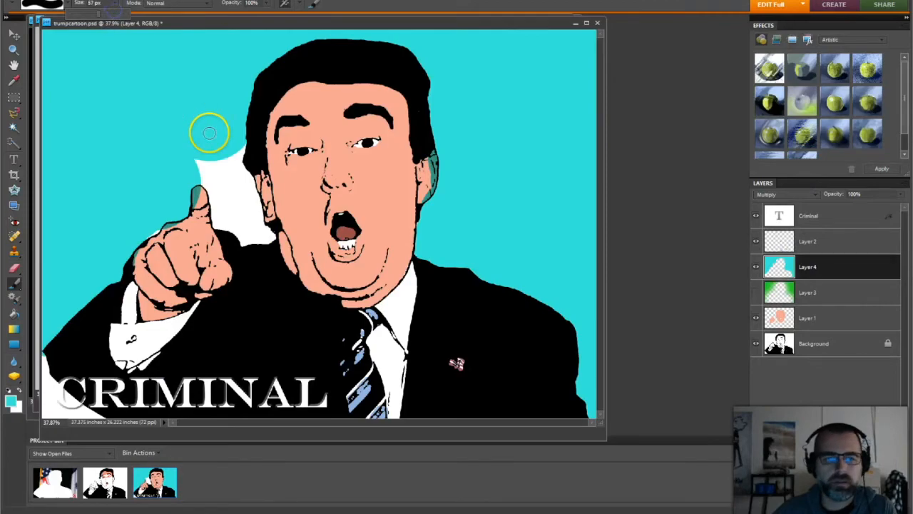
left_click_drag(234, 191, 220, 158)
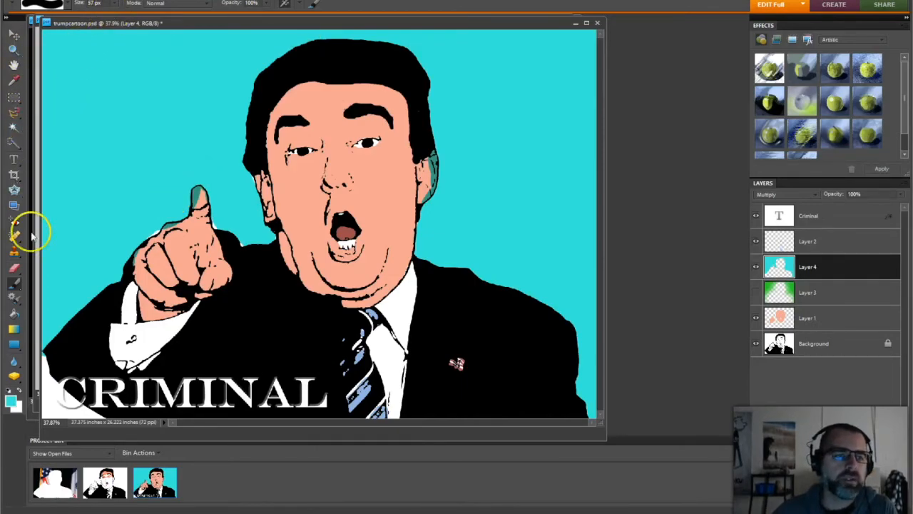
Step: Erase the turquoise along the figure's outline on Layer 4 with a soft 300 px Eraser brush, leaving a glowing white halo
left_click(14, 268)
left_click(72, 9)
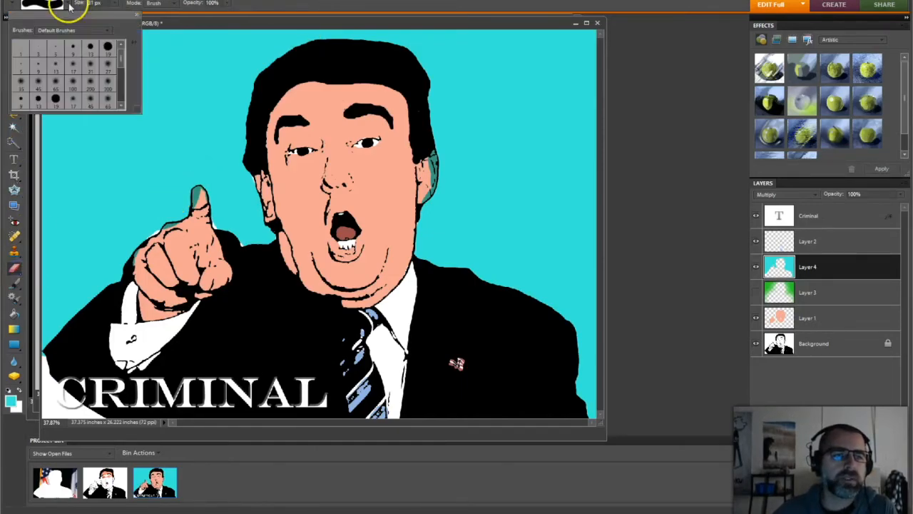
left_click(90, 82)
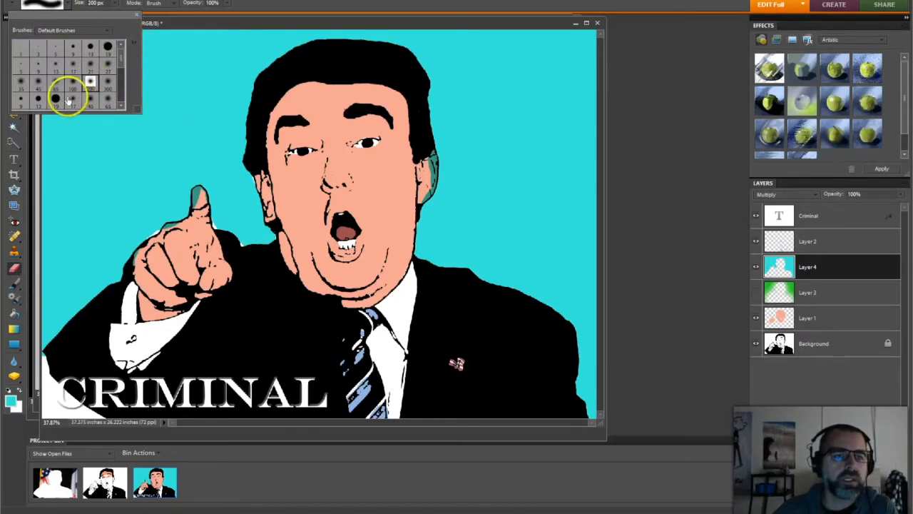
left_click(107, 82)
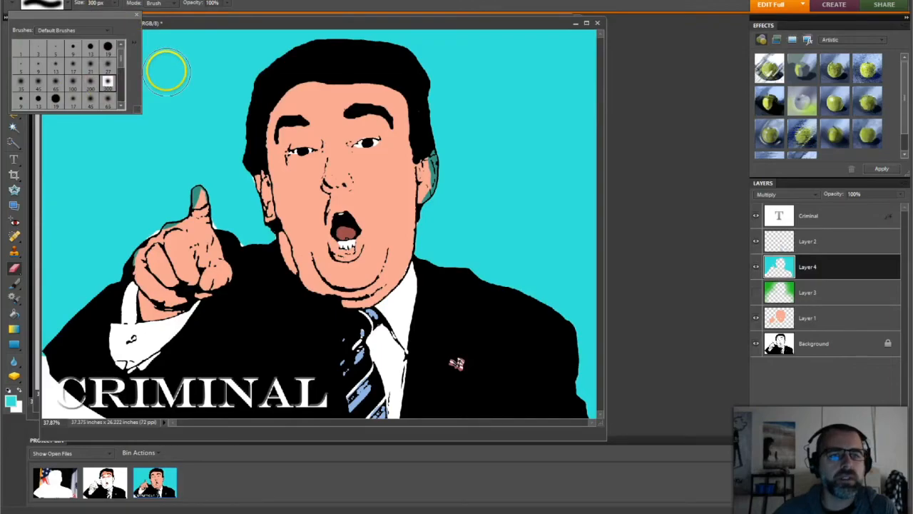
mouse_move(267, 67)
left_mouse_down()
mouse_move(246, 98)
mouse_move(250, 180)
mouse_move(266, 229)
mouse_move(216, 201)
mouse_move(190, 205)
mouse_move(145, 237)
mouse_move(84, 308)
mouse_move(272, 64)
mouse_move(405, 51)
mouse_move(439, 145)
mouse_move(416, 220)
mouse_move(449, 262)
mouse_move(551, 315)
mouse_move(584, 403)
left_mouse_up()
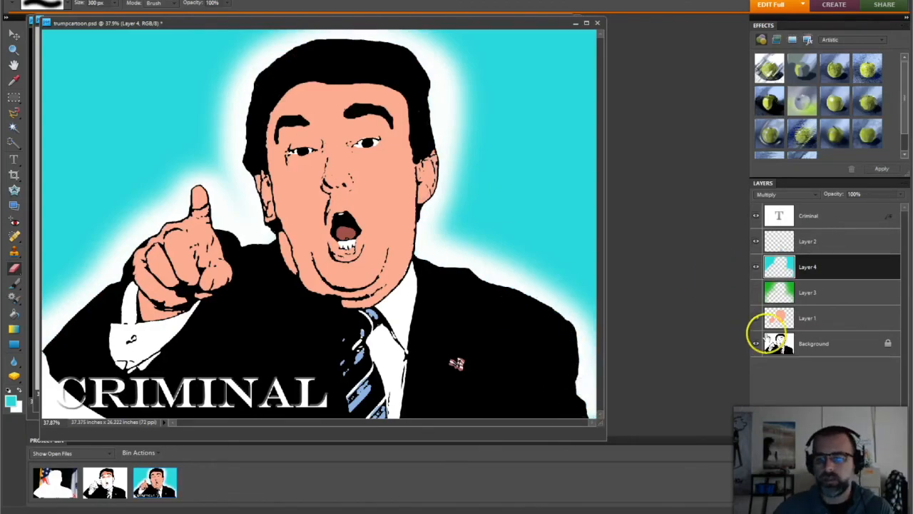
Step: Hide Layer 1, Layer 4, Layer 2 and the Criminal text layer to view only the black-and-white Background
left_click(756, 318)
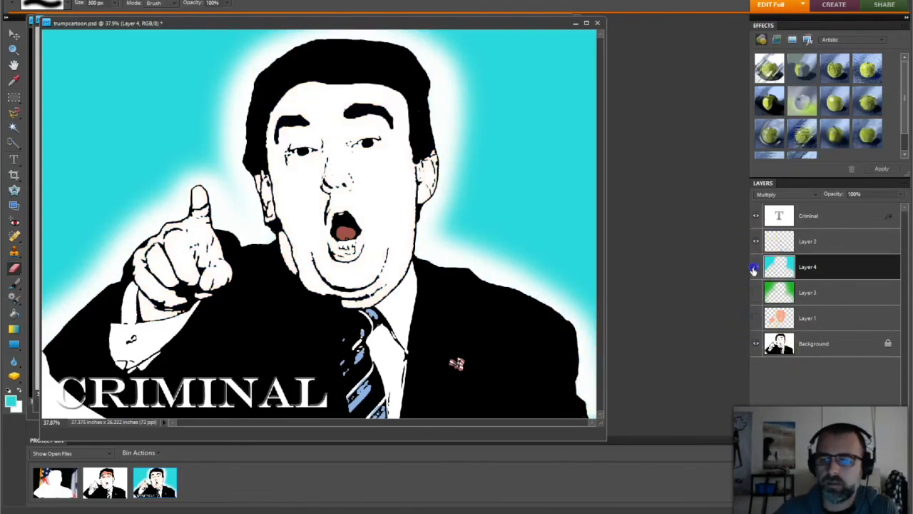
left_click(757, 266)
left_click(756, 241)
left_click(757, 216)
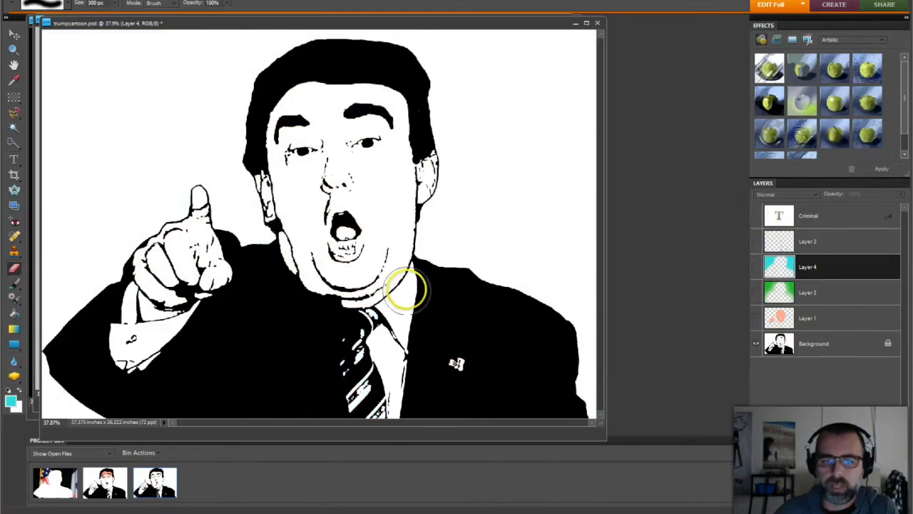
Step: Rebuild the cartoon layer by layer, toggling the skin tones of Layer 1 and showing Layer 2, the green Layer 3 and the Criminal text
left_click(756, 319)
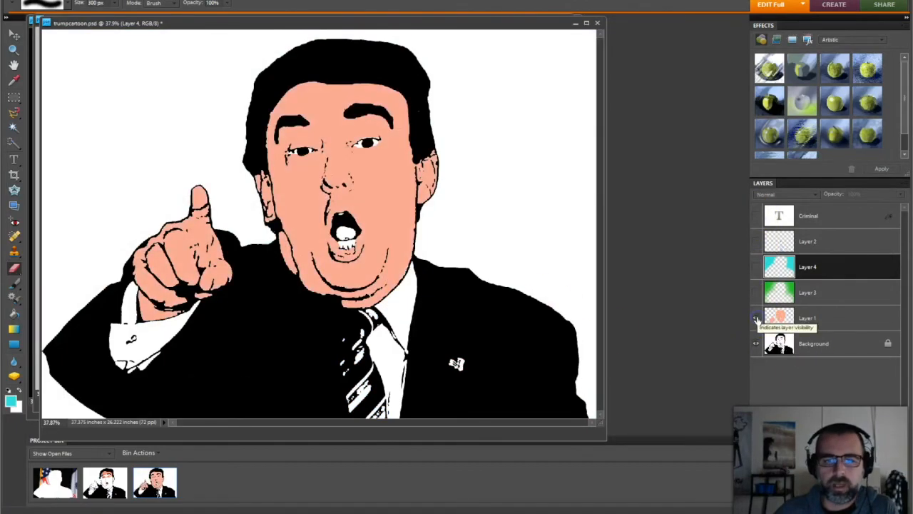
left_click(756, 319)
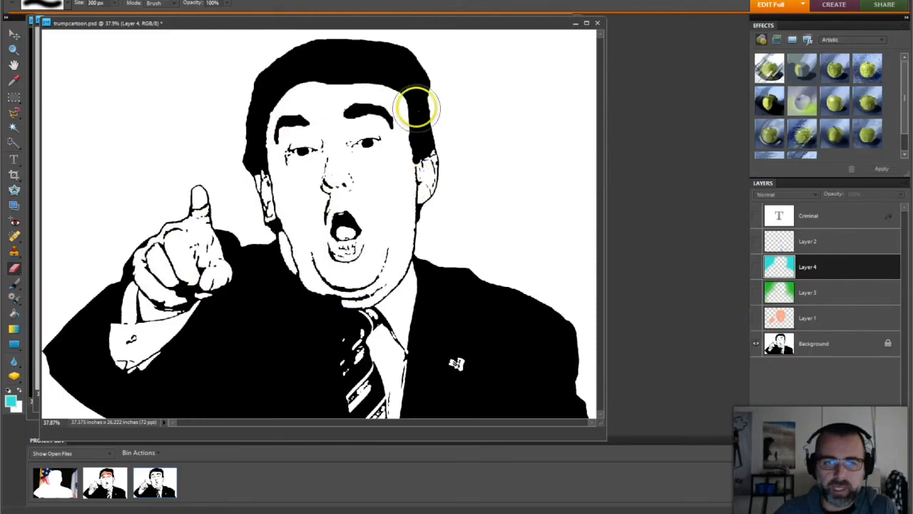
left_click(757, 321)
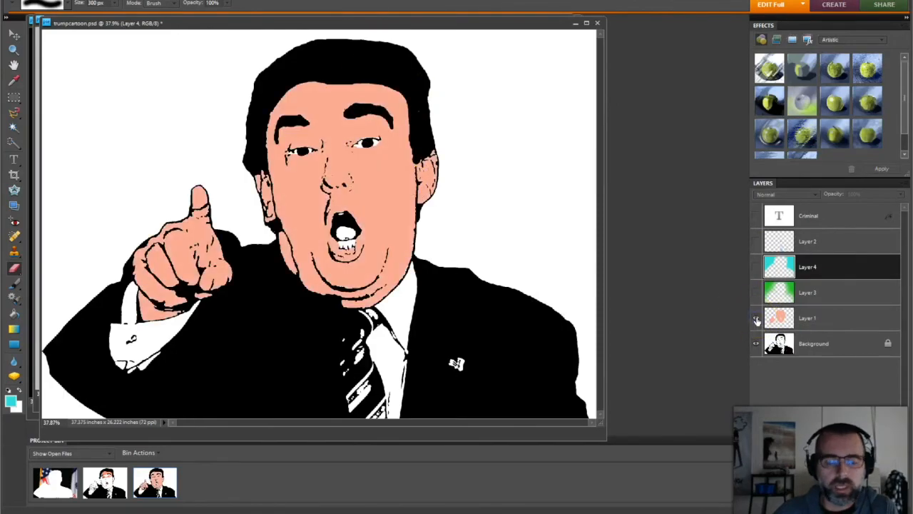
left_click(756, 241)
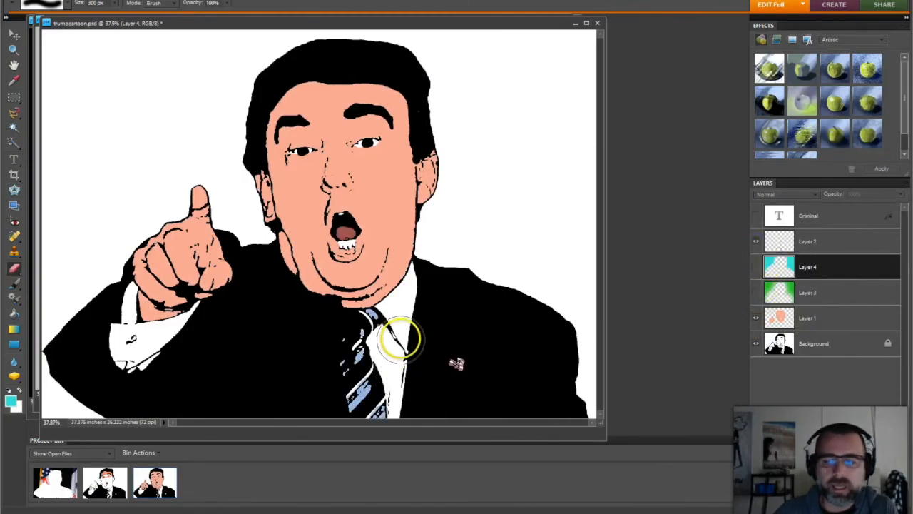
left_click(756, 293)
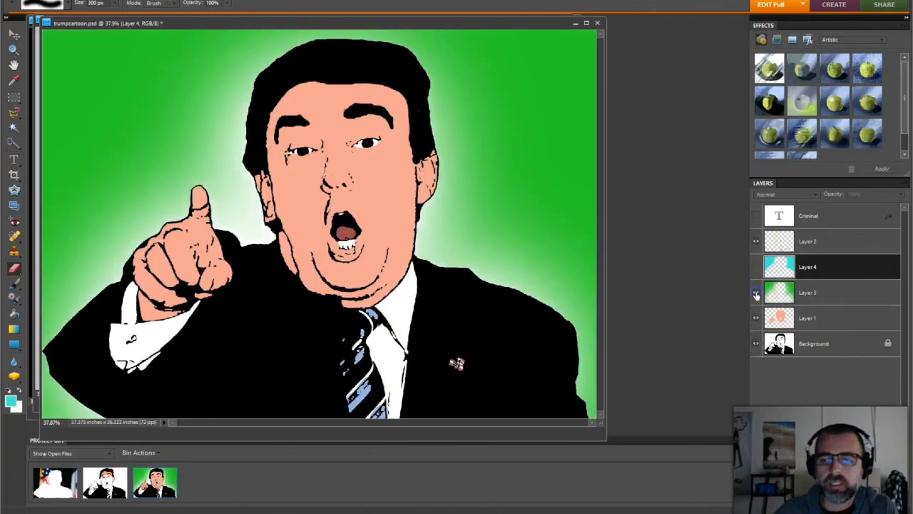
left_click(756, 216)
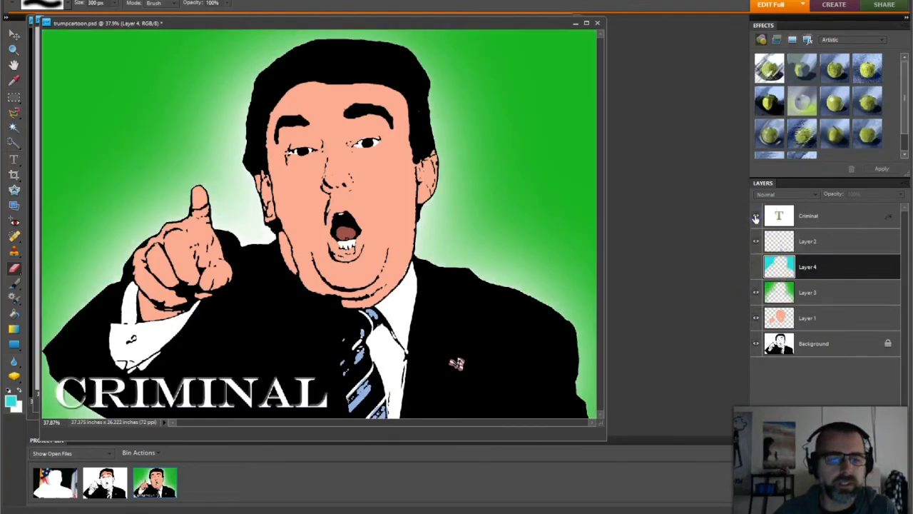